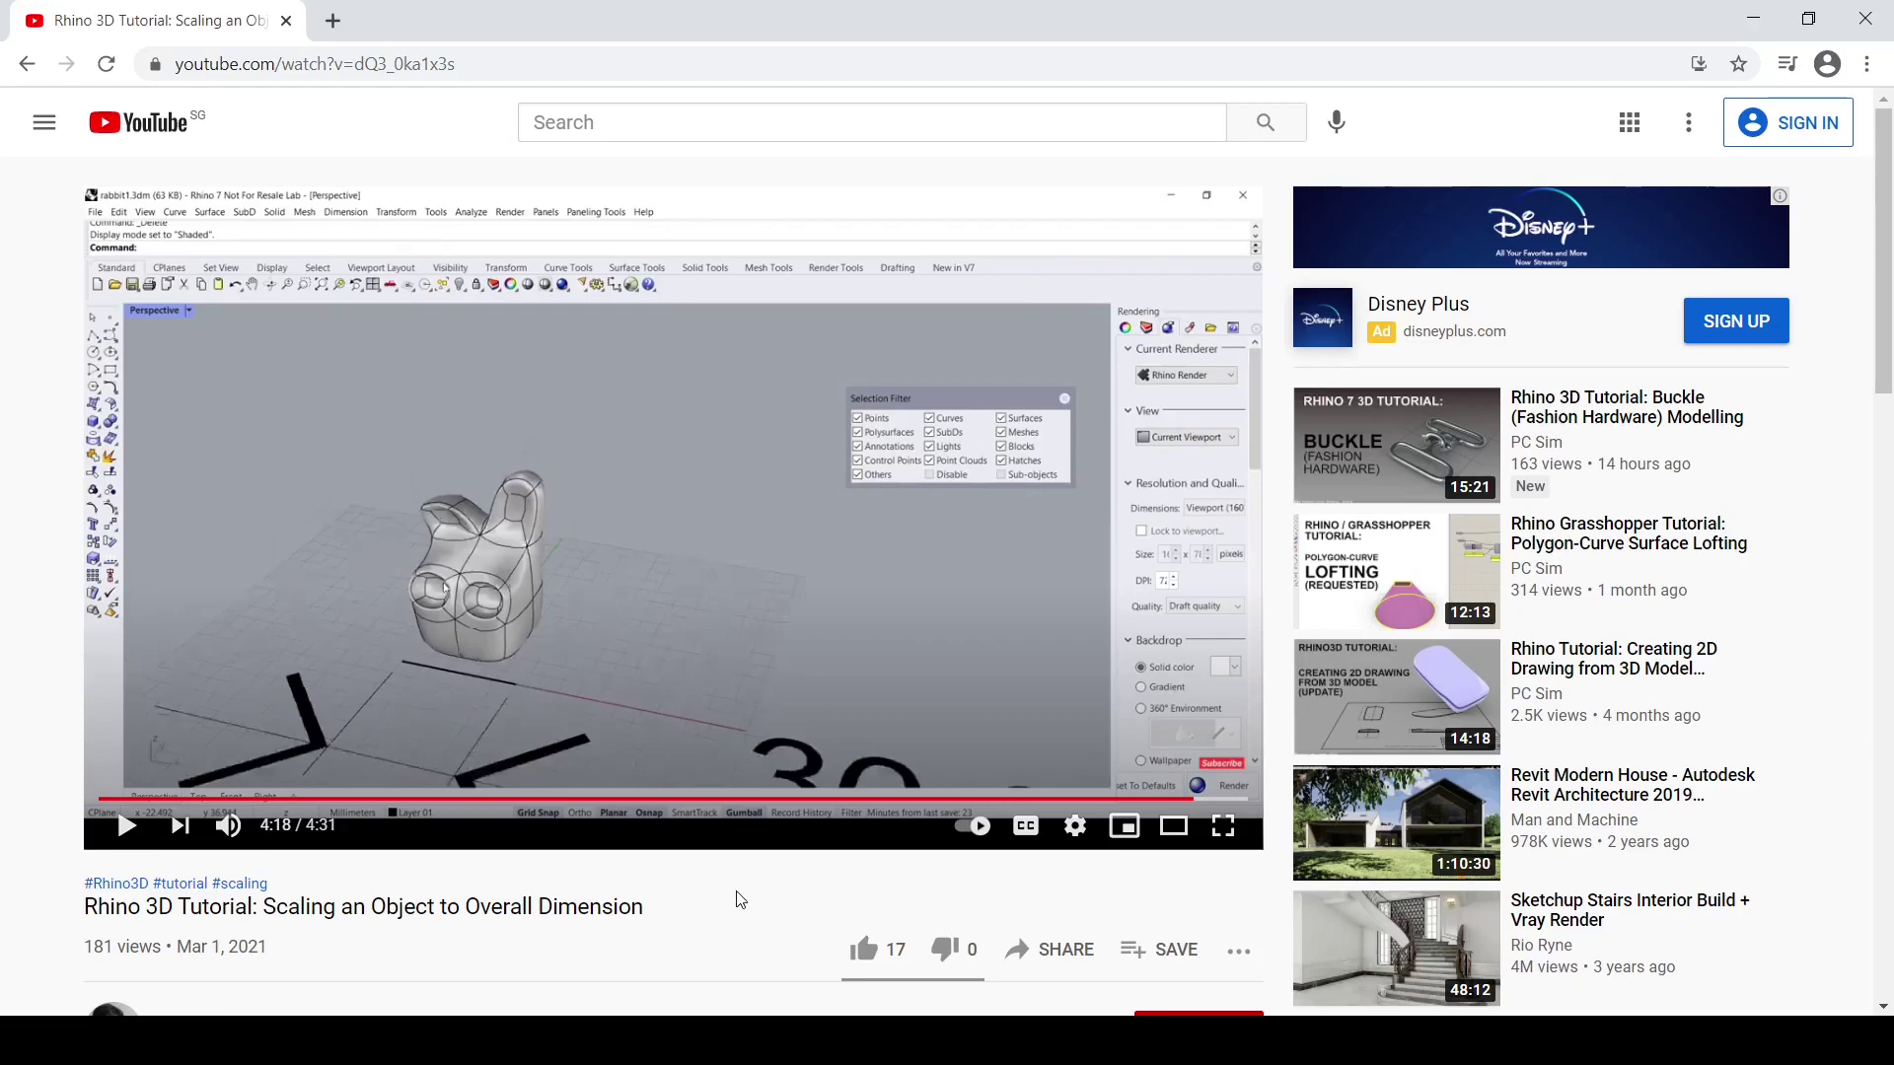
Read the pinned viewer comment about Box Edit below the Rhino scaling tutorial video.
{"action": "scroll", "coordinate": [739, 899], "scroll_direction": "down", "scroll_amount": 3}
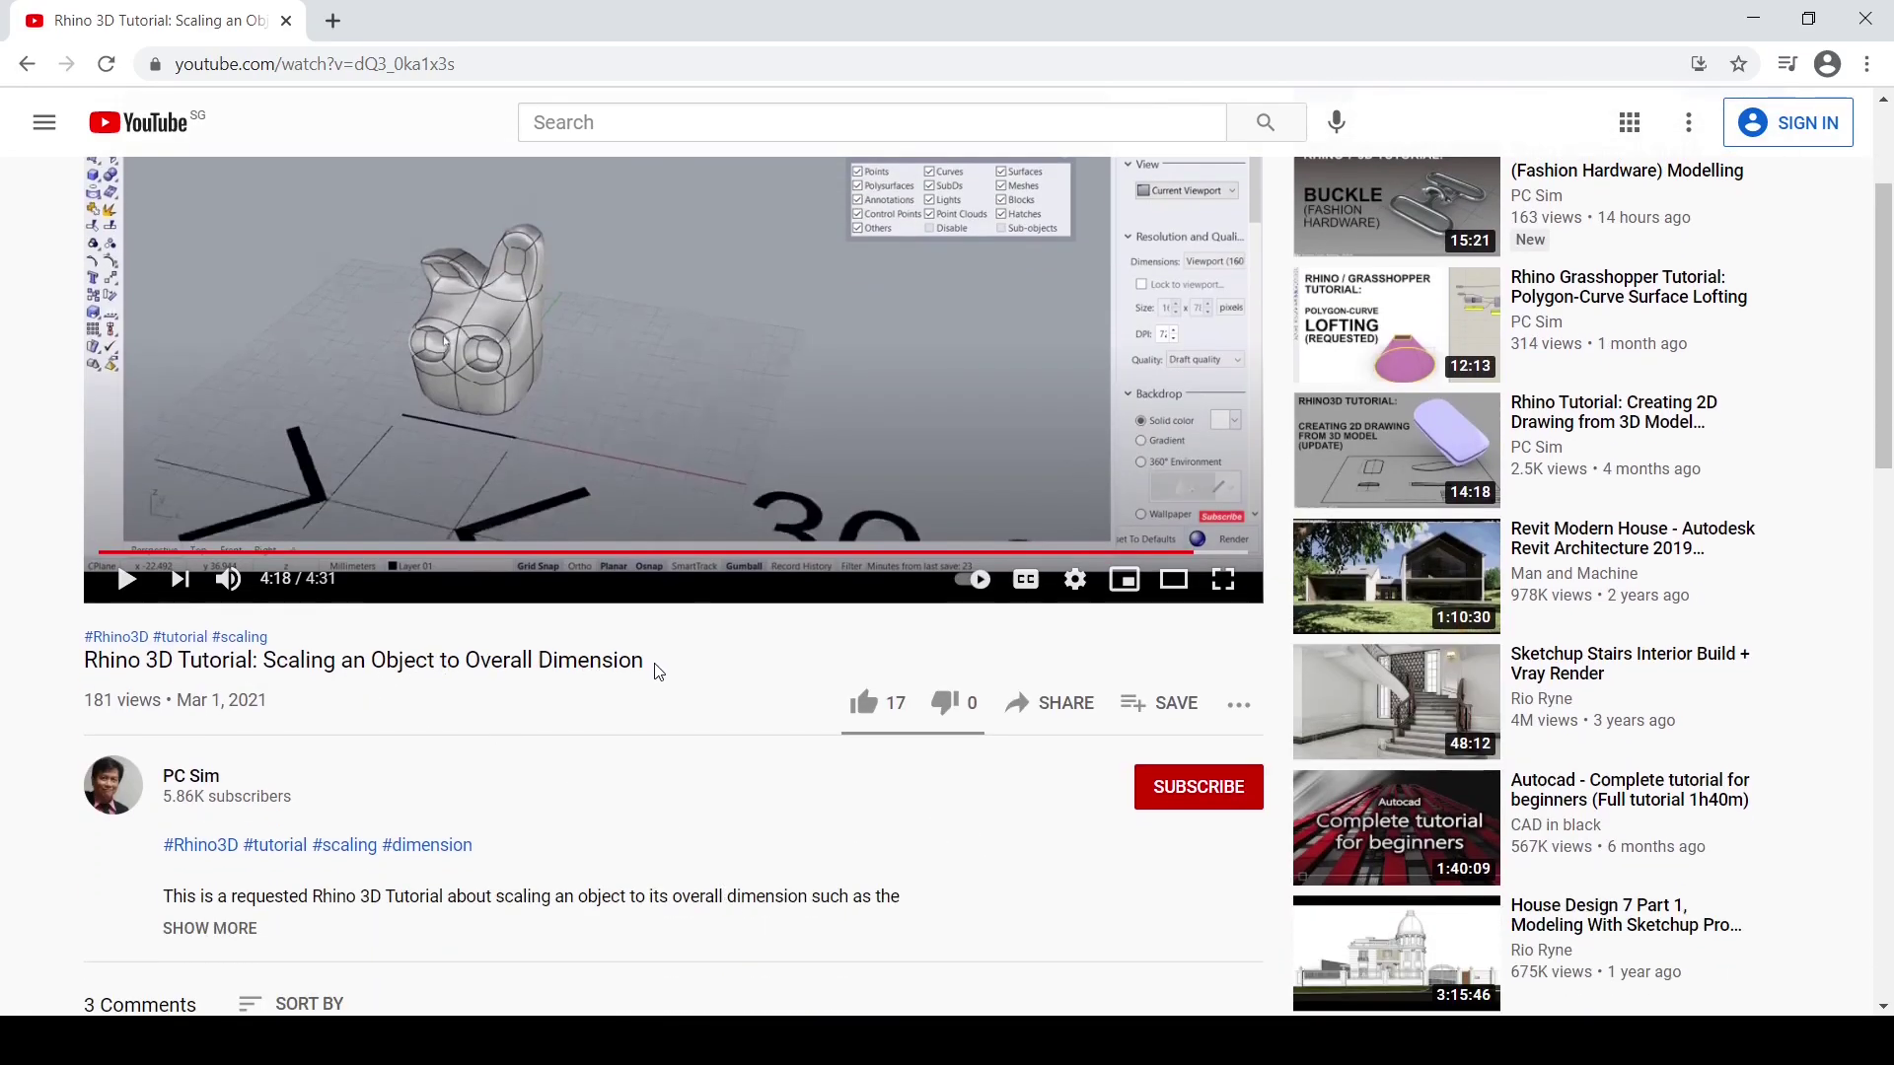
{"action": "scroll", "coordinate": [659, 672], "scroll_direction": "down", "scroll_amount": 5}
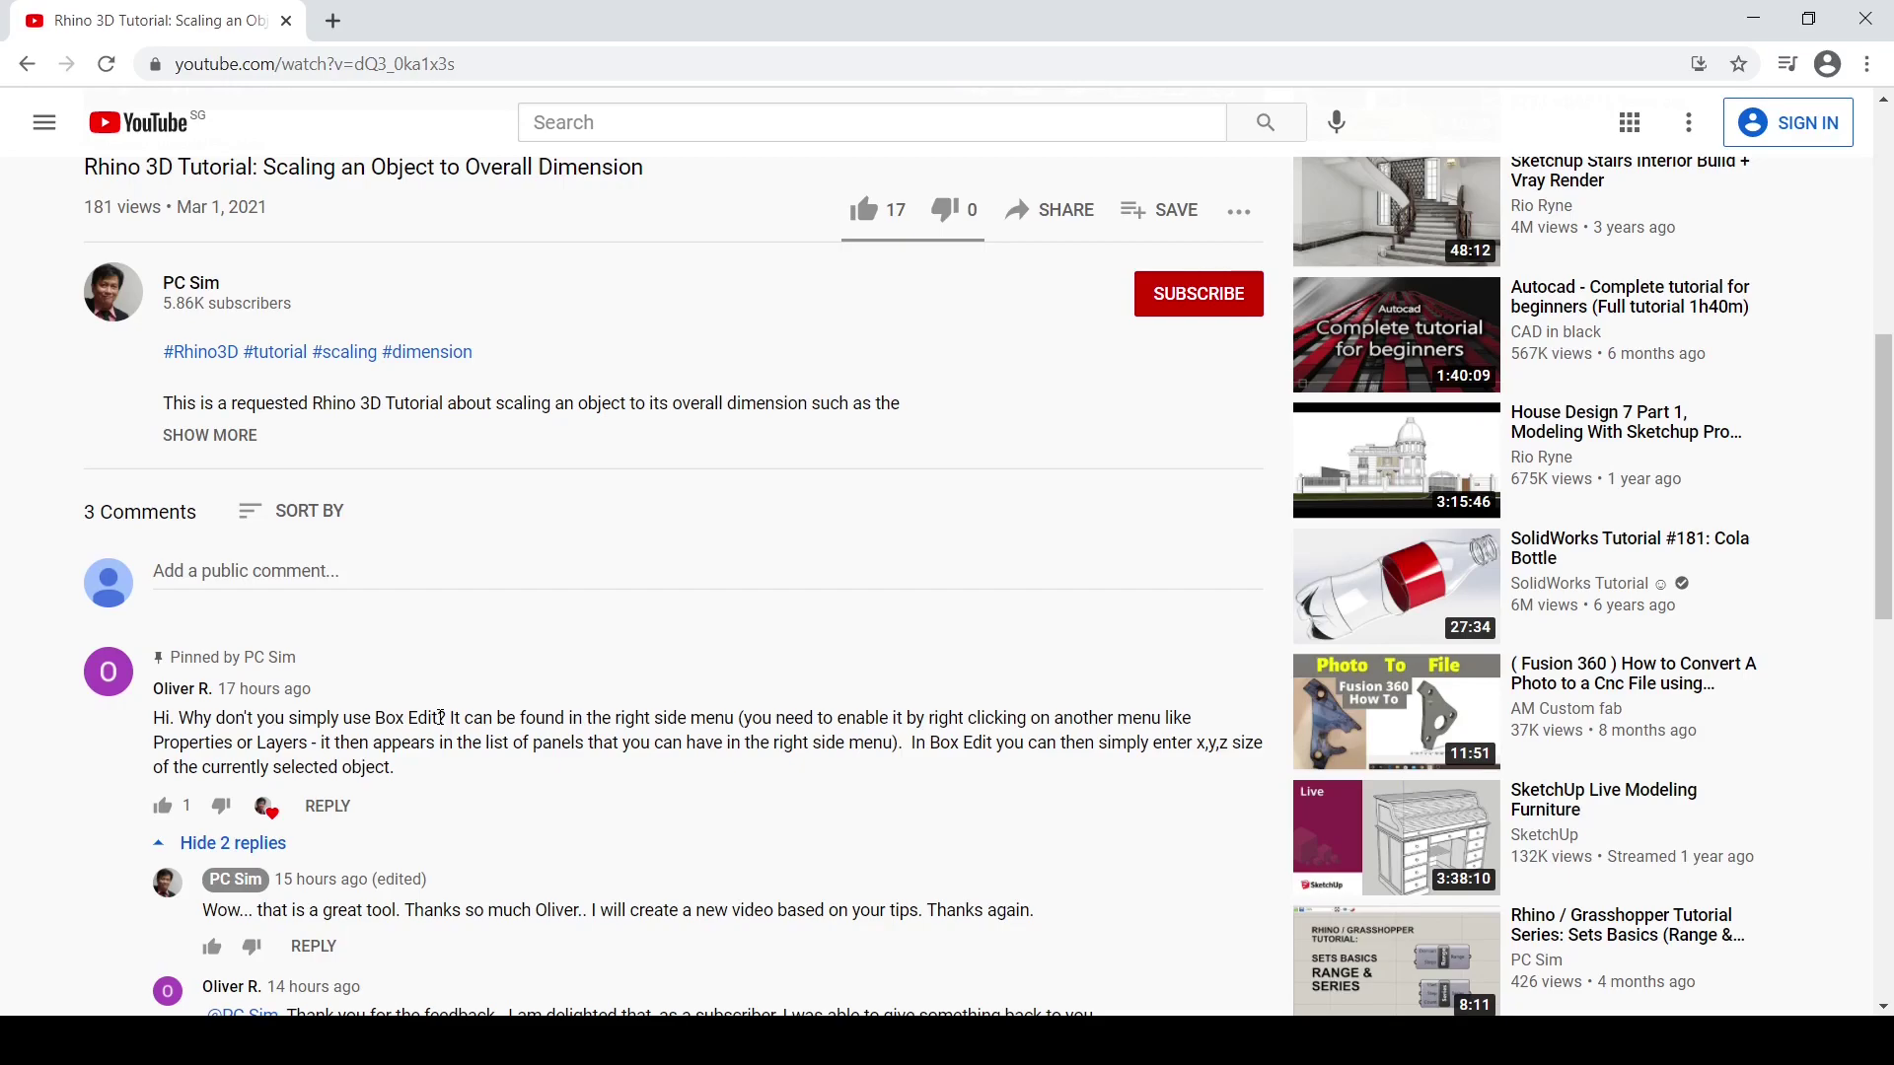
{"action": "scroll", "coordinate": [441, 717], "scroll_direction": "up", "scroll_amount": 3}
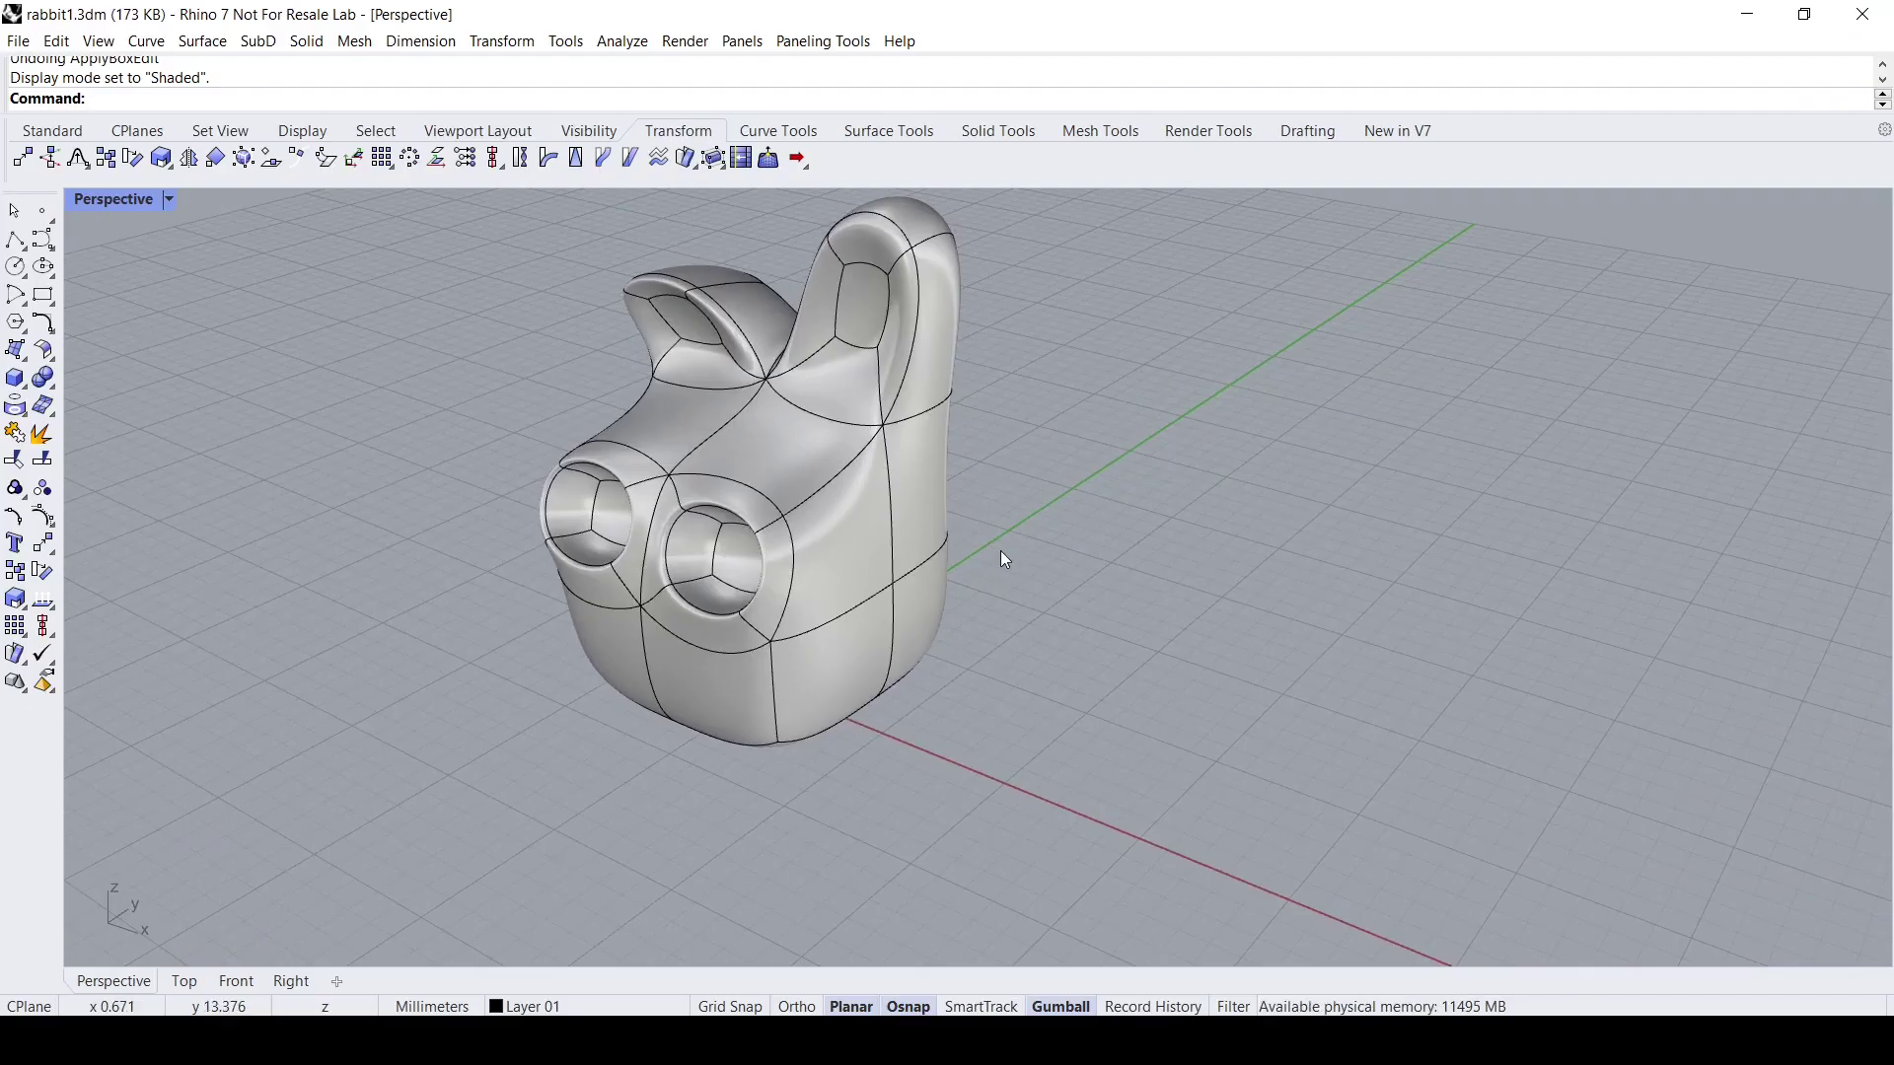
Switch to Rhino and examine the rabbit model from the front and the side at different distances.
{"action": "scroll", "coordinate": [1001, 552], "scroll_direction": "up", "scroll_amount": 2}
{"action": "right_click_drag", "start_coordinate": [1022, 535], "coordinate": [895, 613], "text": "shift"}
{"action": "scroll", "coordinate": [969, 566], "scroll_direction": "down", "scroll_amount": 2}
{"action": "scroll", "coordinate": [876, 613], "scroll_direction": "up", "scroll_amount": 2}
{"action": "scroll", "coordinate": [919, 647], "scroll_direction": "down", "scroll_amount": 5}
{"action": "scroll", "coordinate": [920, 646], "scroll_direction": "up", "scroll_amount": 5}
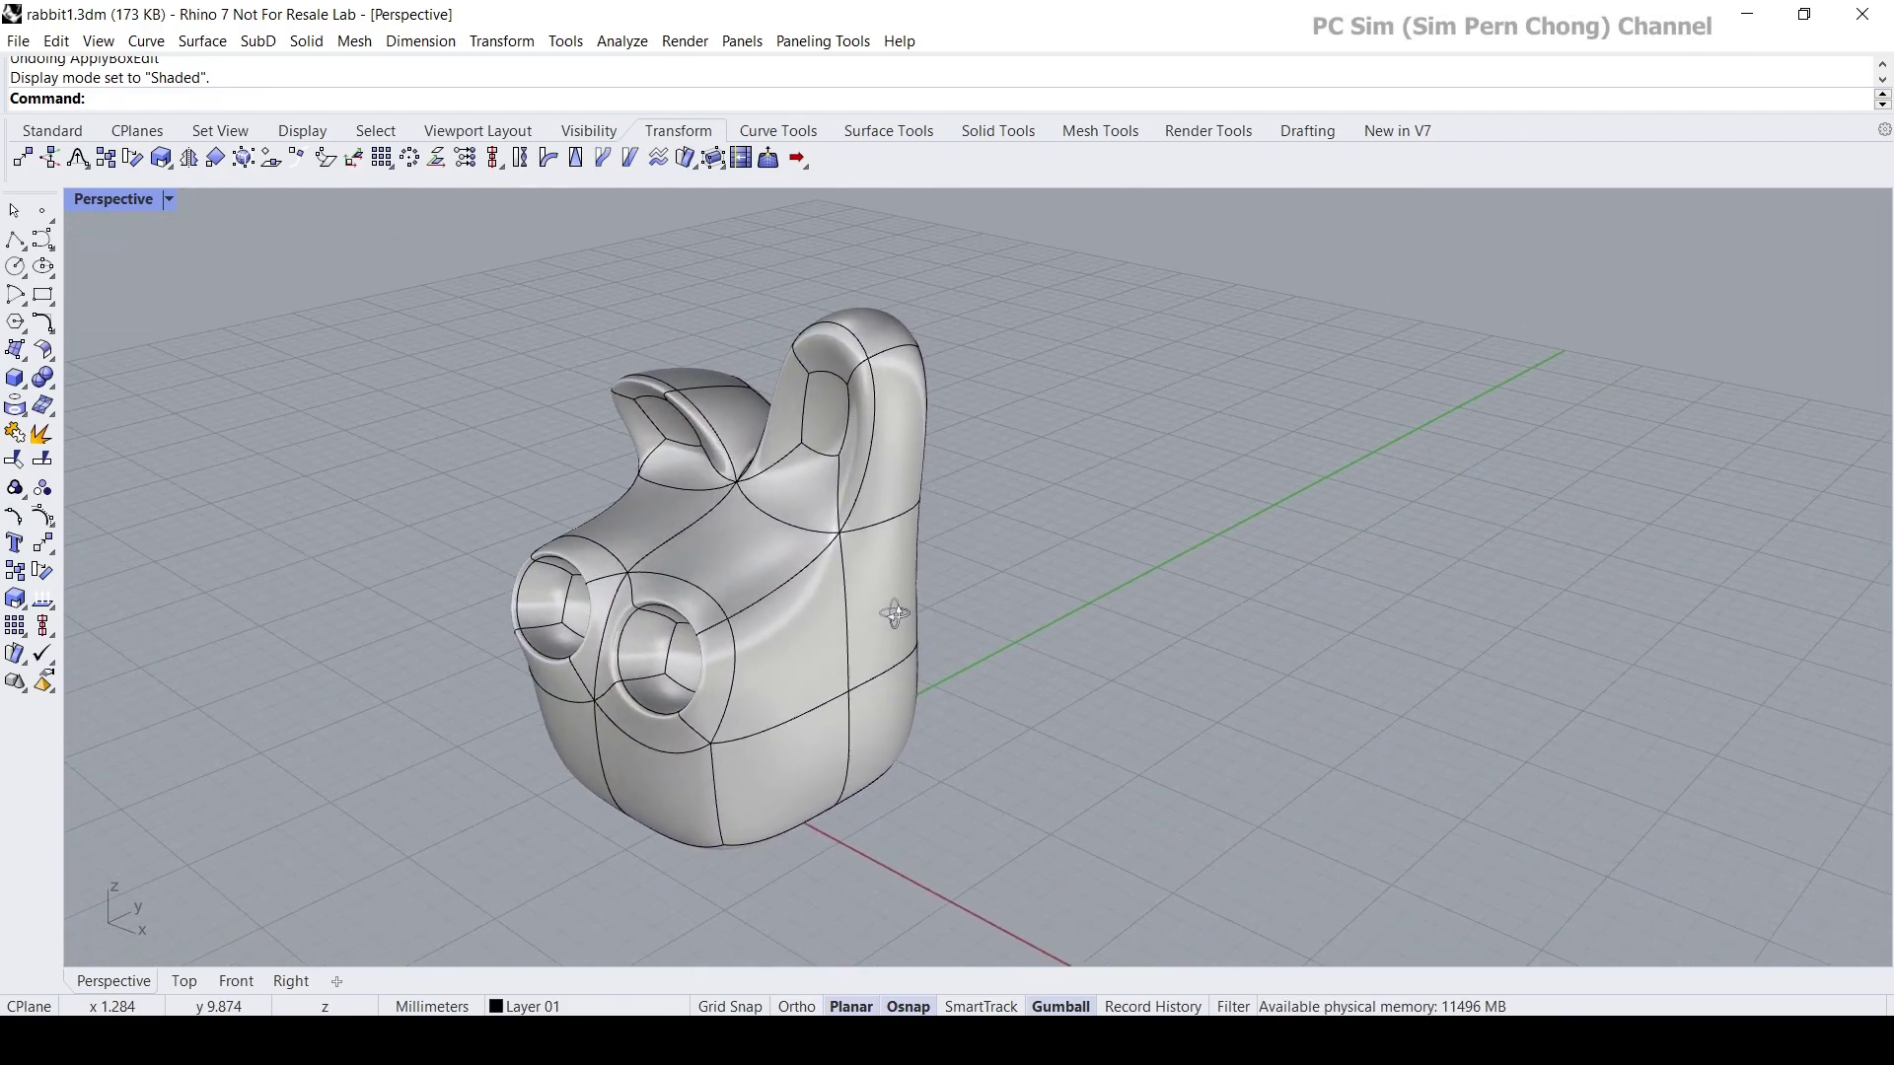
{"action": "scroll", "coordinate": [831, 630], "scroll_direction": "down", "scroll_amount": 3}
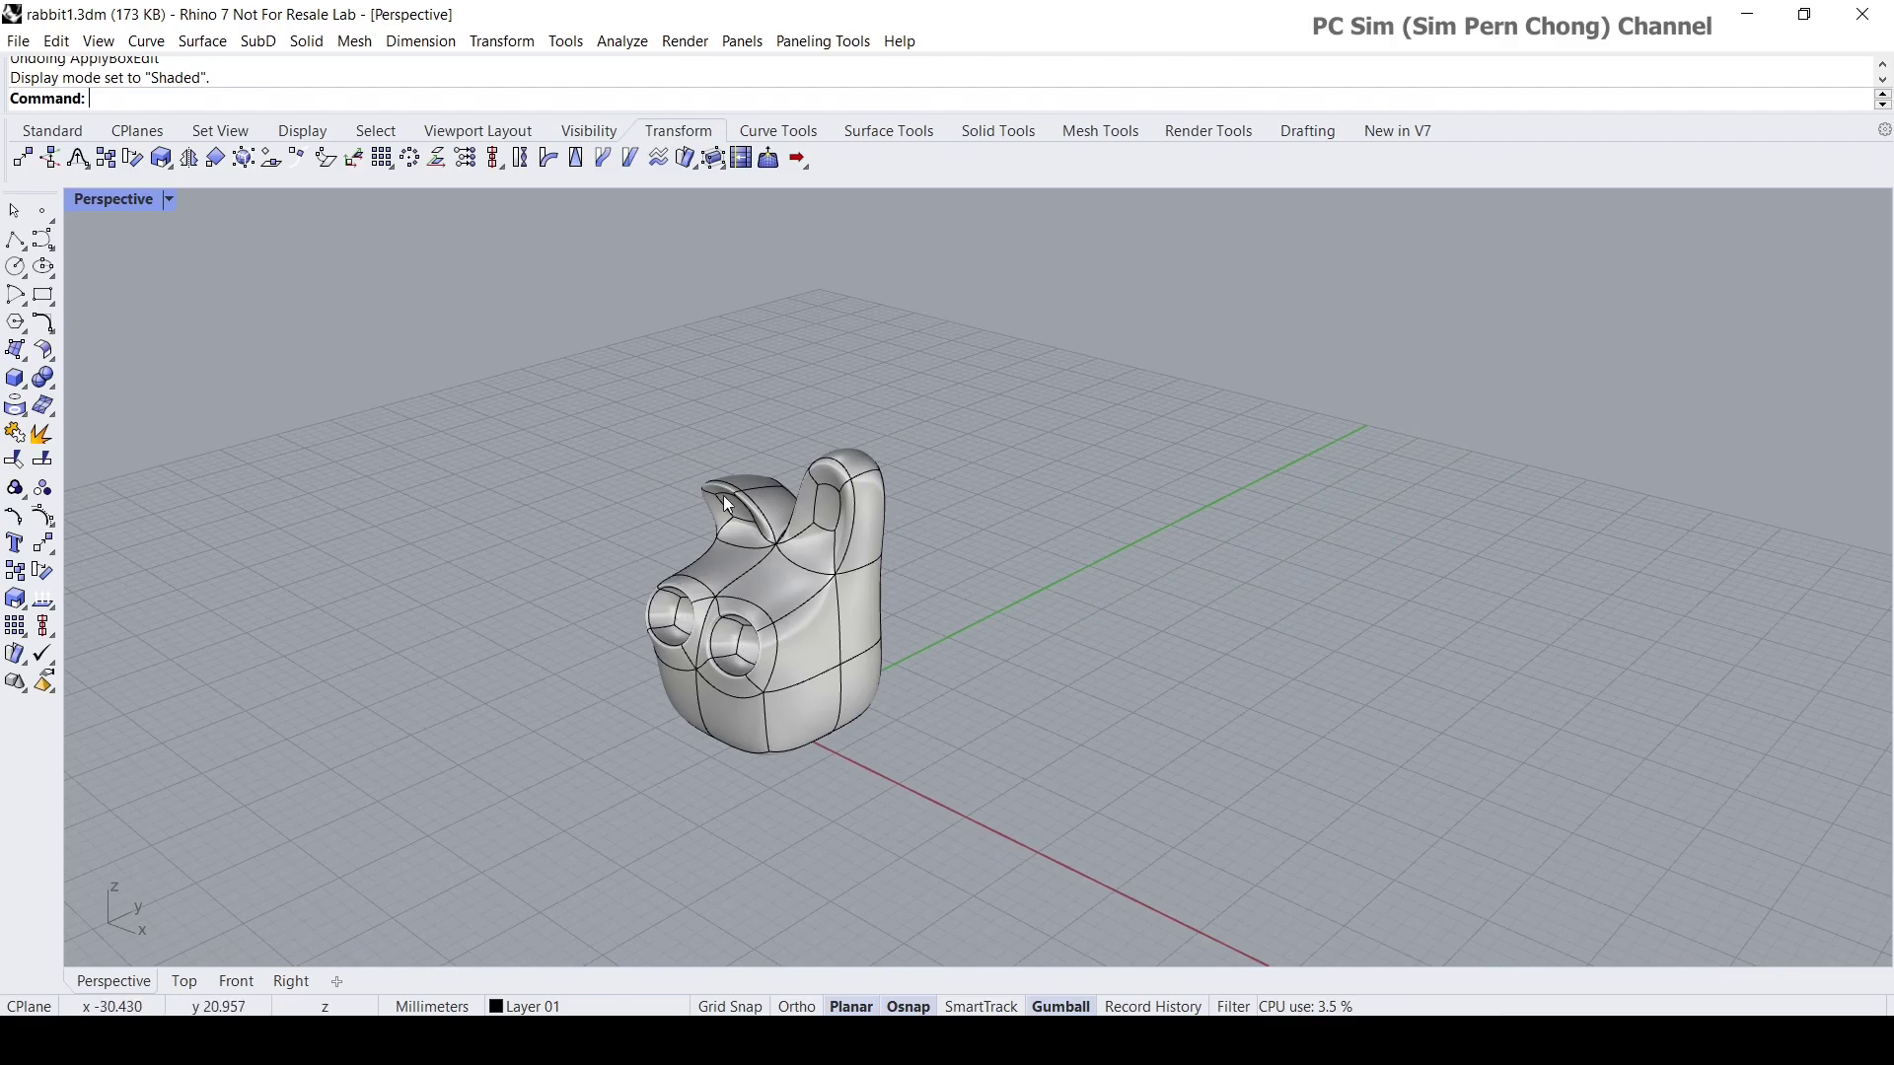
{"action": "right_click_drag", "start_coordinate": [698, 590], "coordinate": [873, 535]}
{"action": "scroll", "coordinate": [837, 560], "scroll_direction": "up", "scroll_amount": 5}
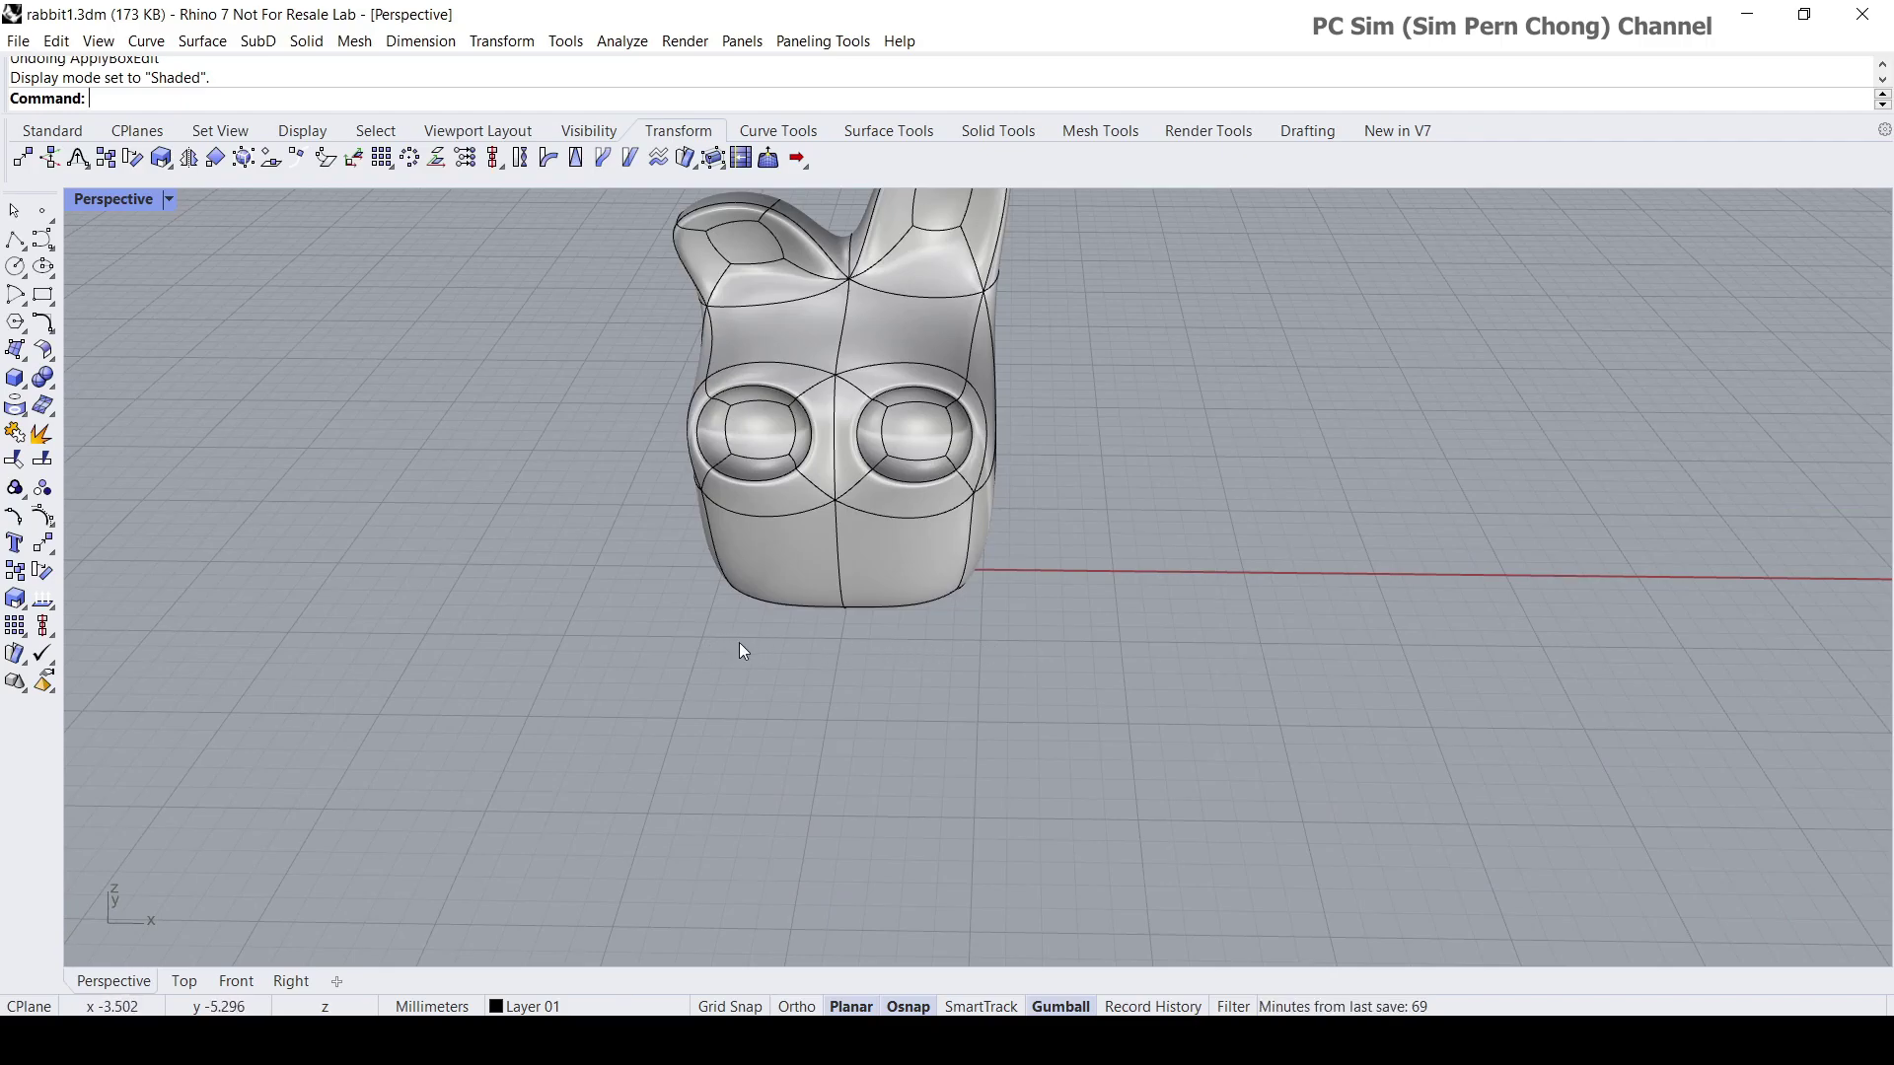
{"action": "scroll", "coordinate": [856, 566], "scroll_direction": "down", "scroll_amount": 4}
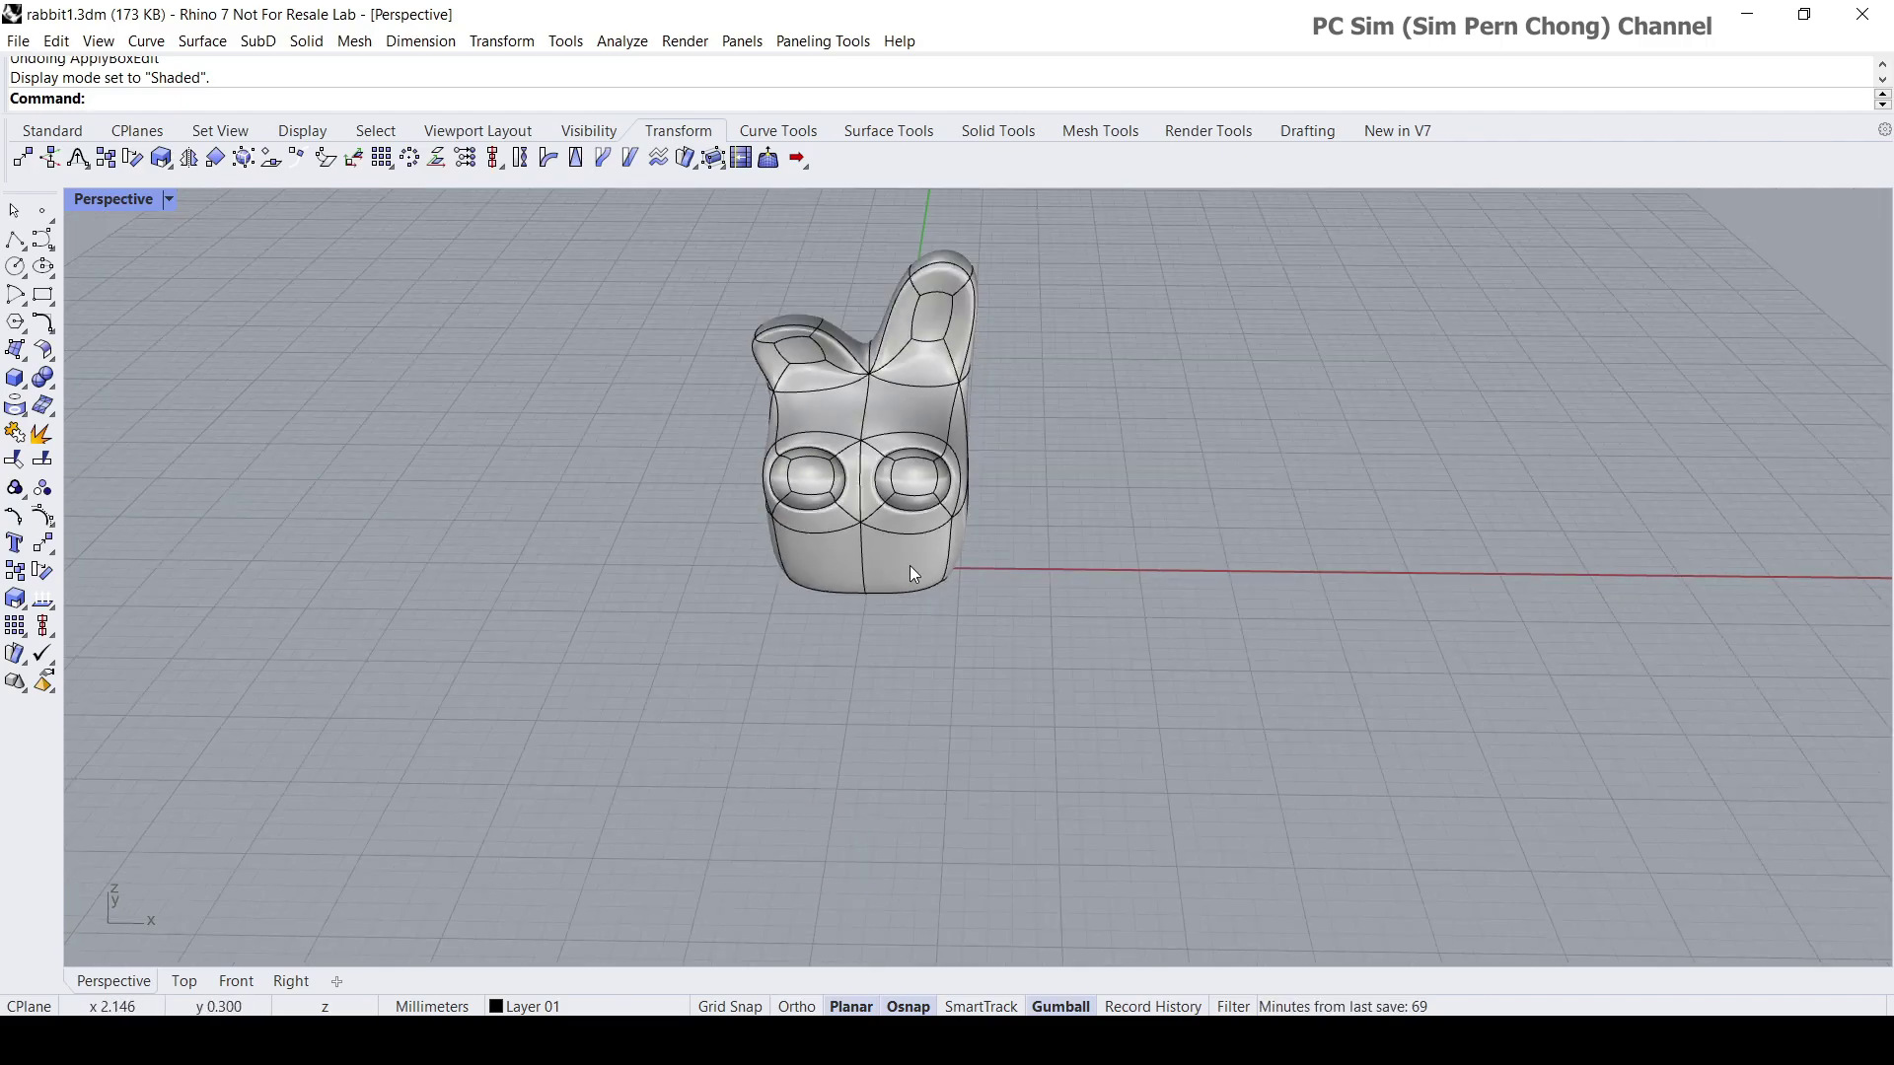
{"action": "right_click_drag", "start_coordinate": [1033, 604], "coordinate": [782, 609]}
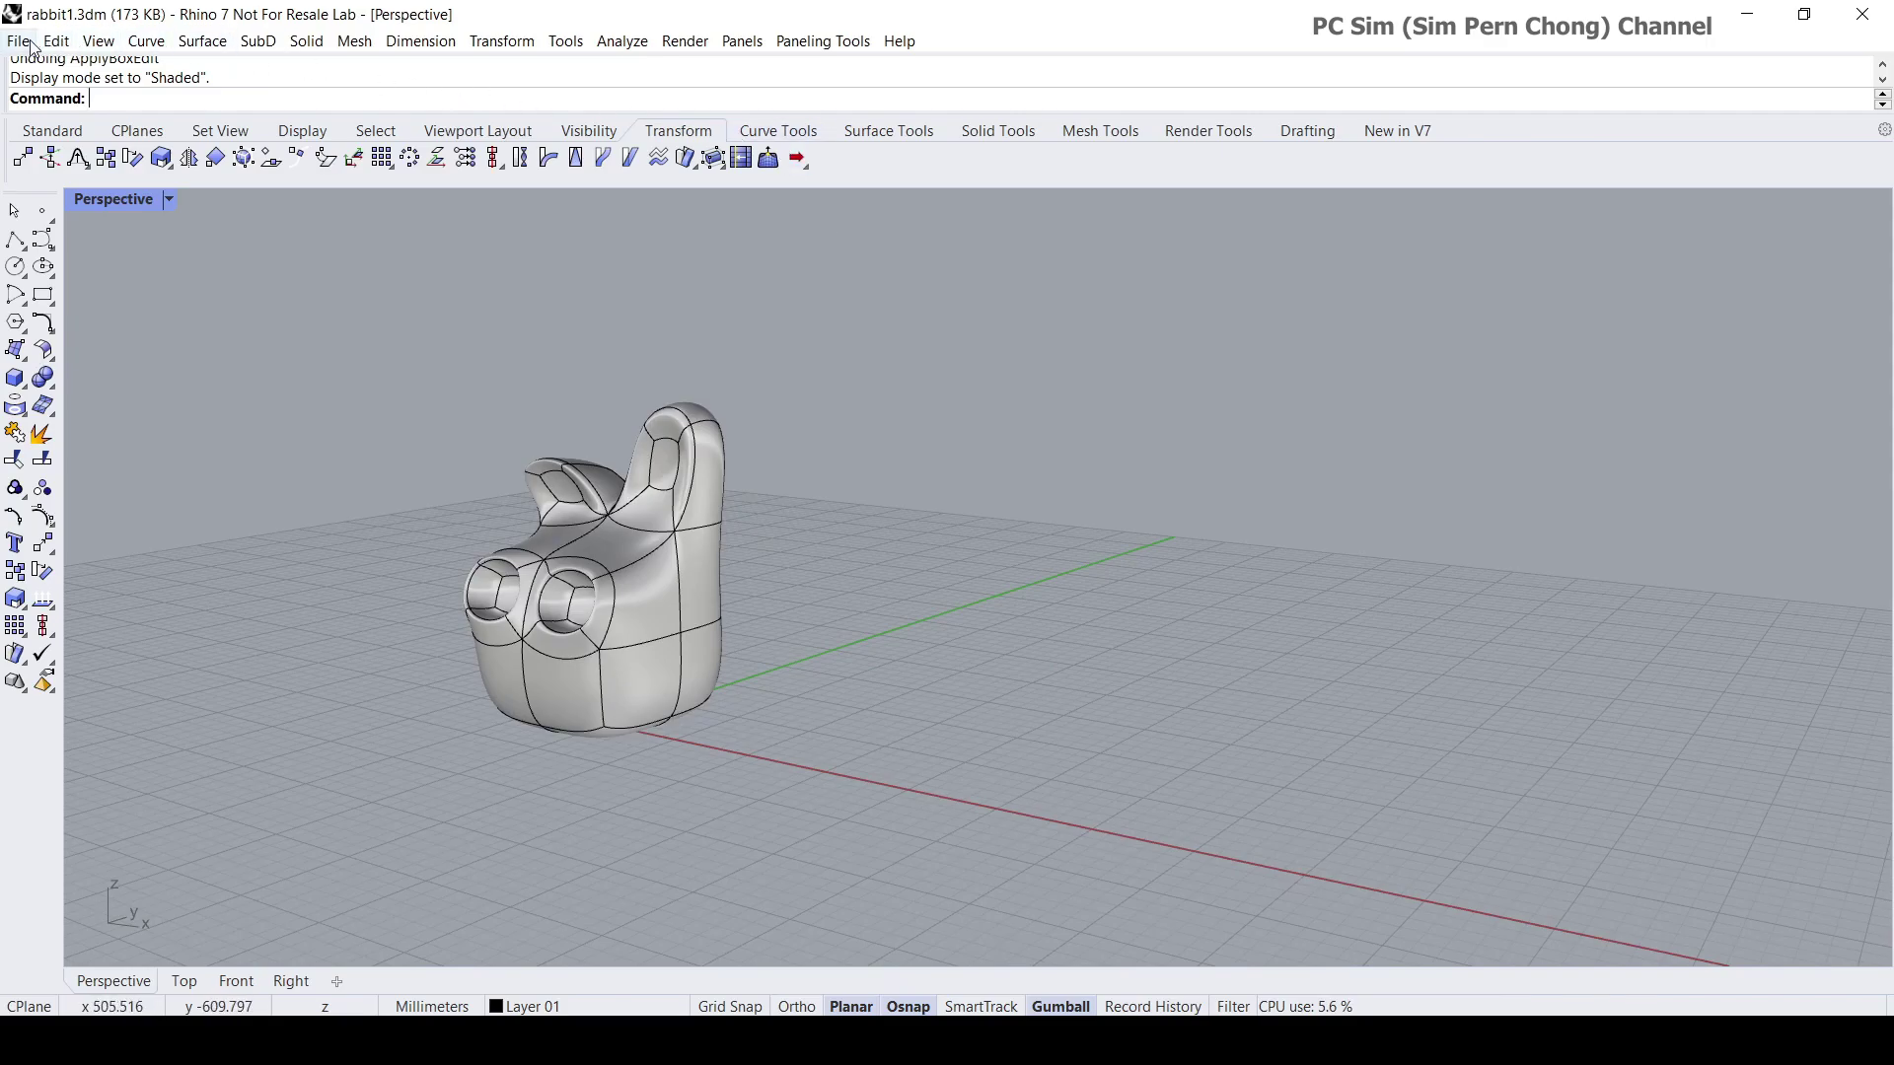
Open the BoxEdit panel beside the model and select the rabbit SubD.
{"action": "left_click", "coordinate": [742, 40]}
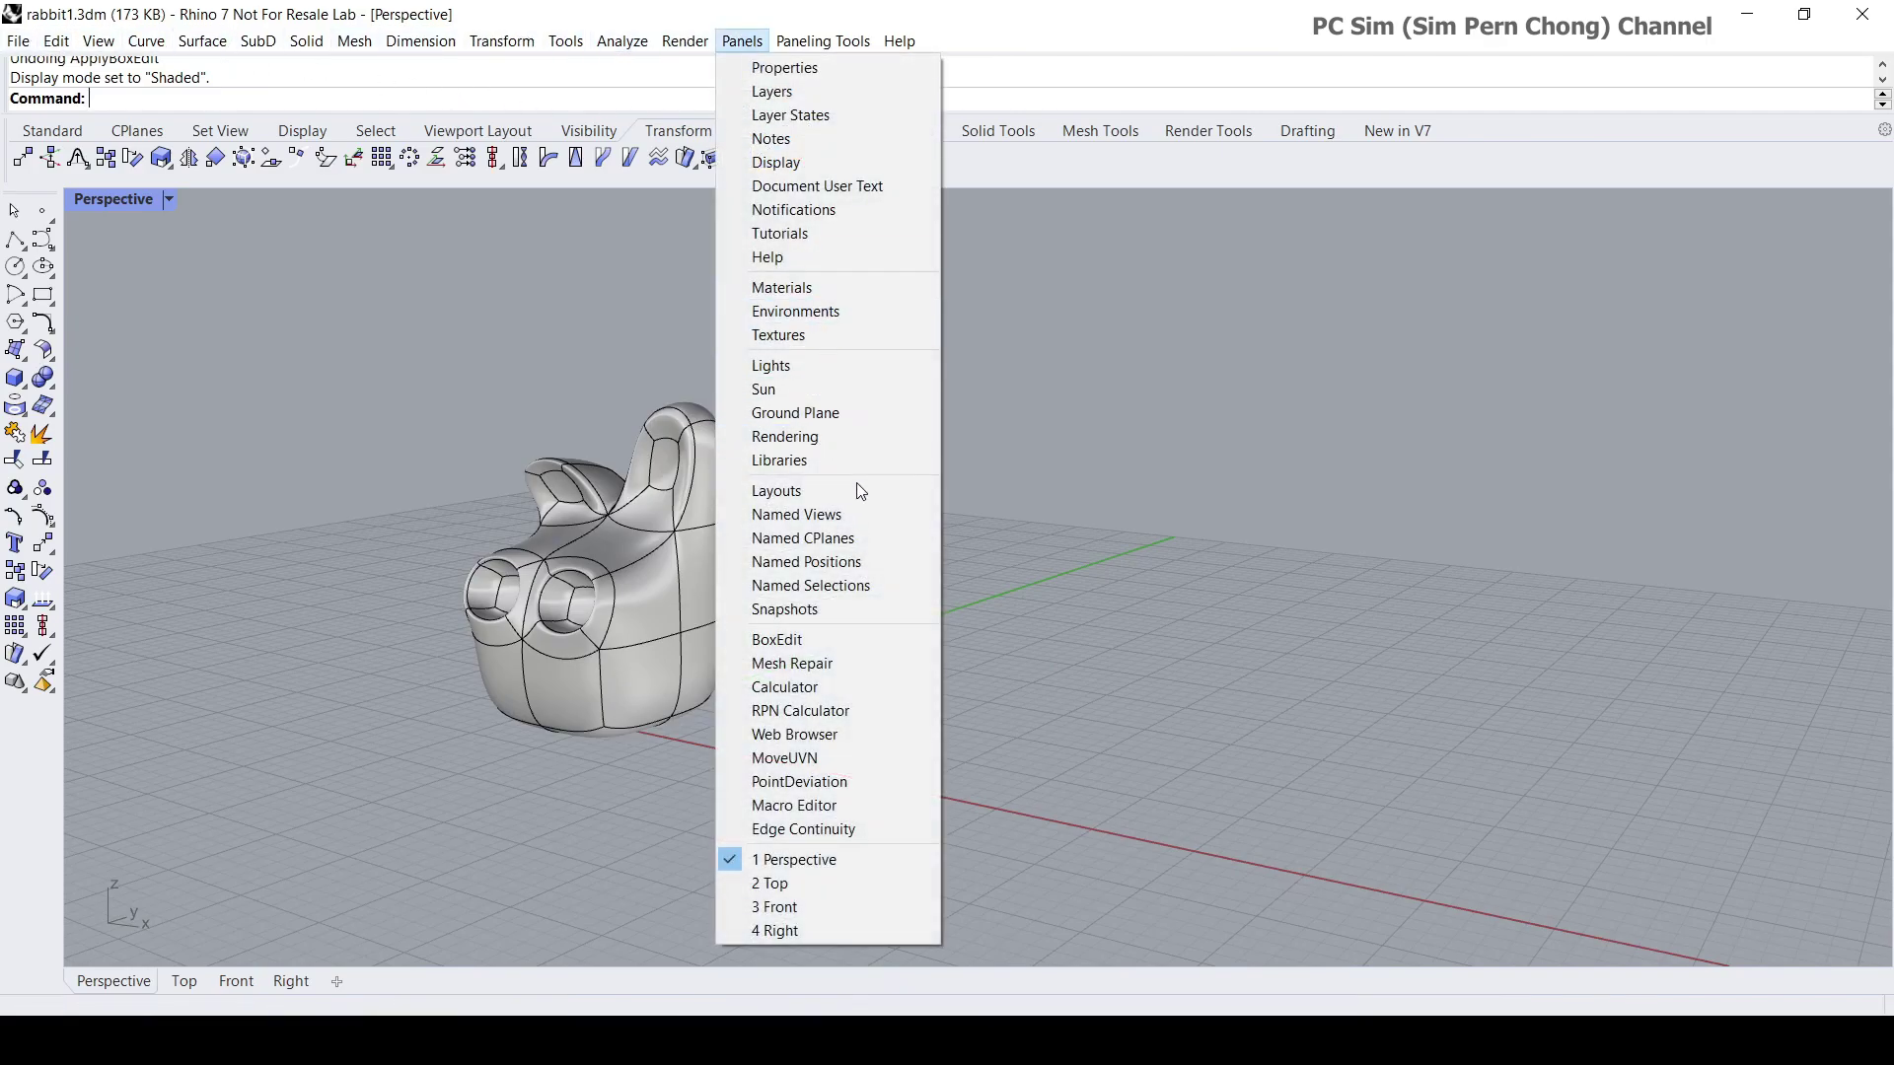
{"action": "left_click", "coordinate": [762, 643]}
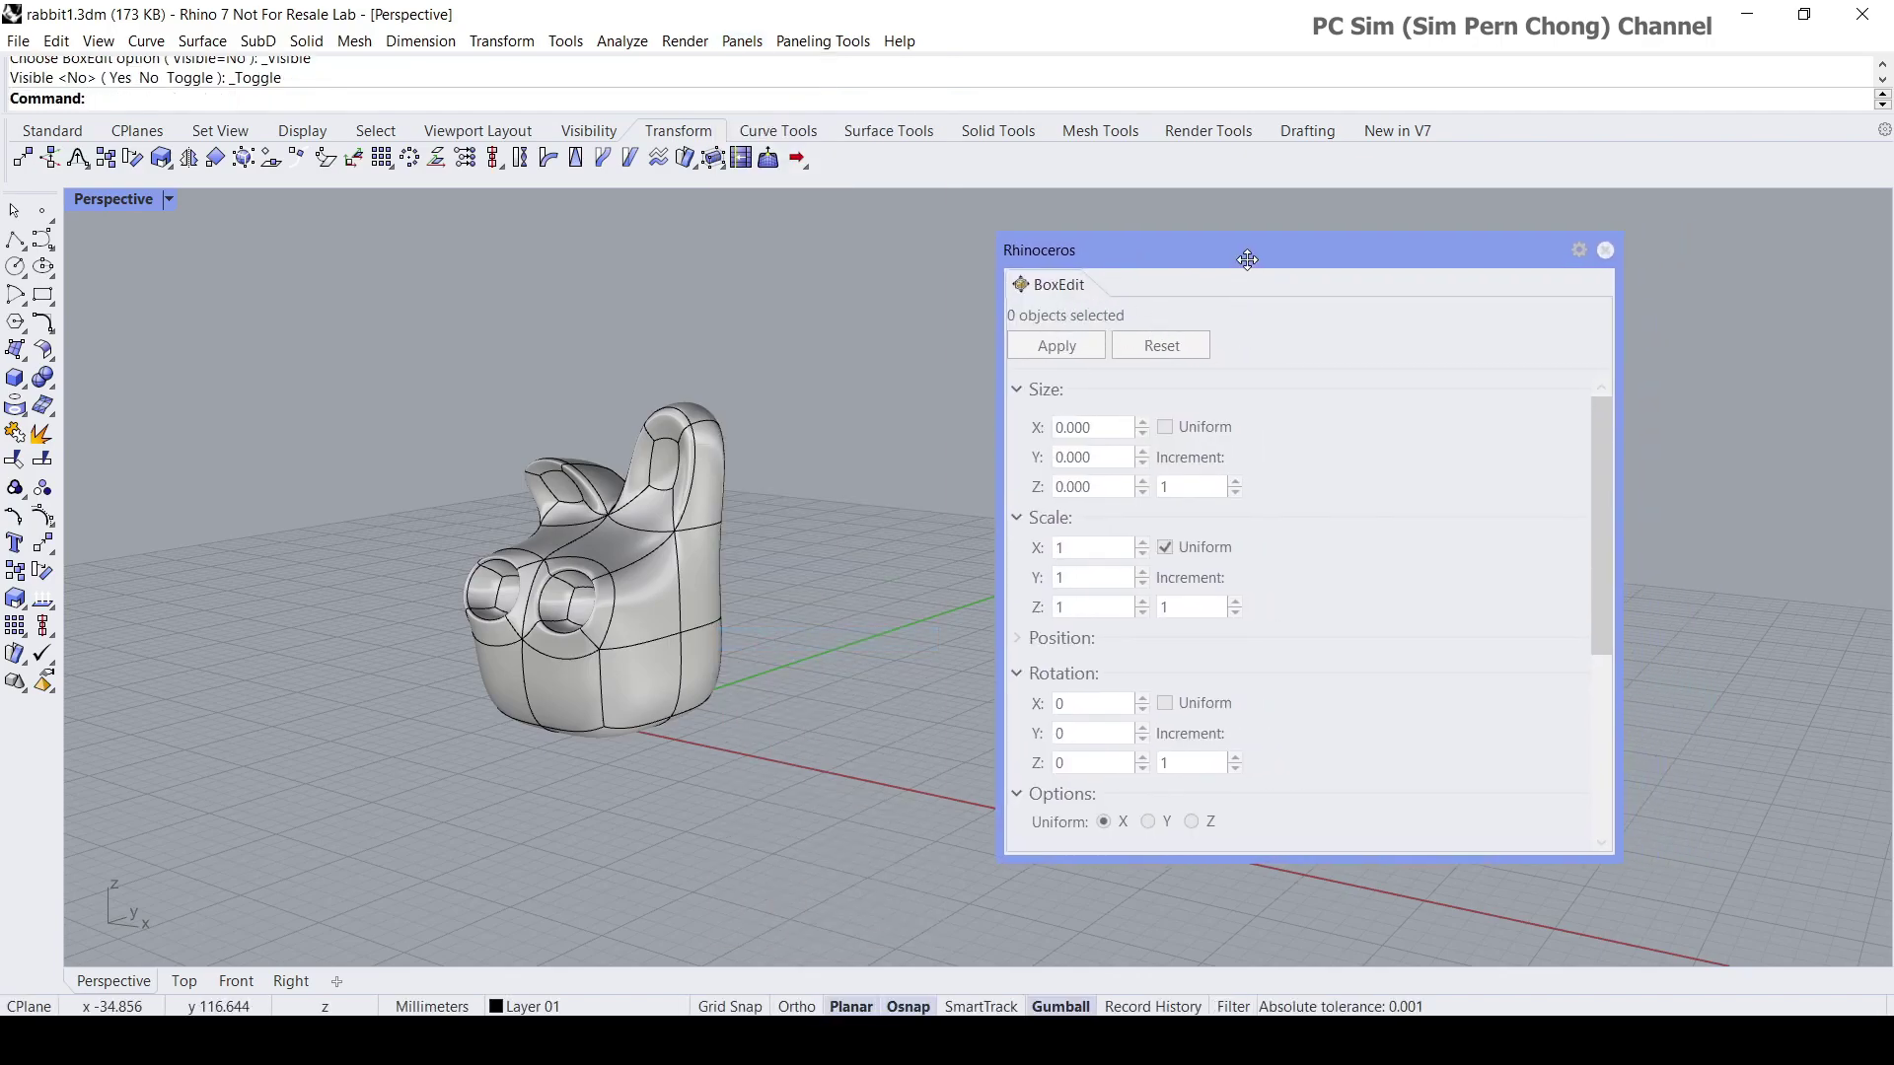
{"action": "left_click_drag", "start_coordinate": [1248, 258], "coordinate": [1171, 248]}
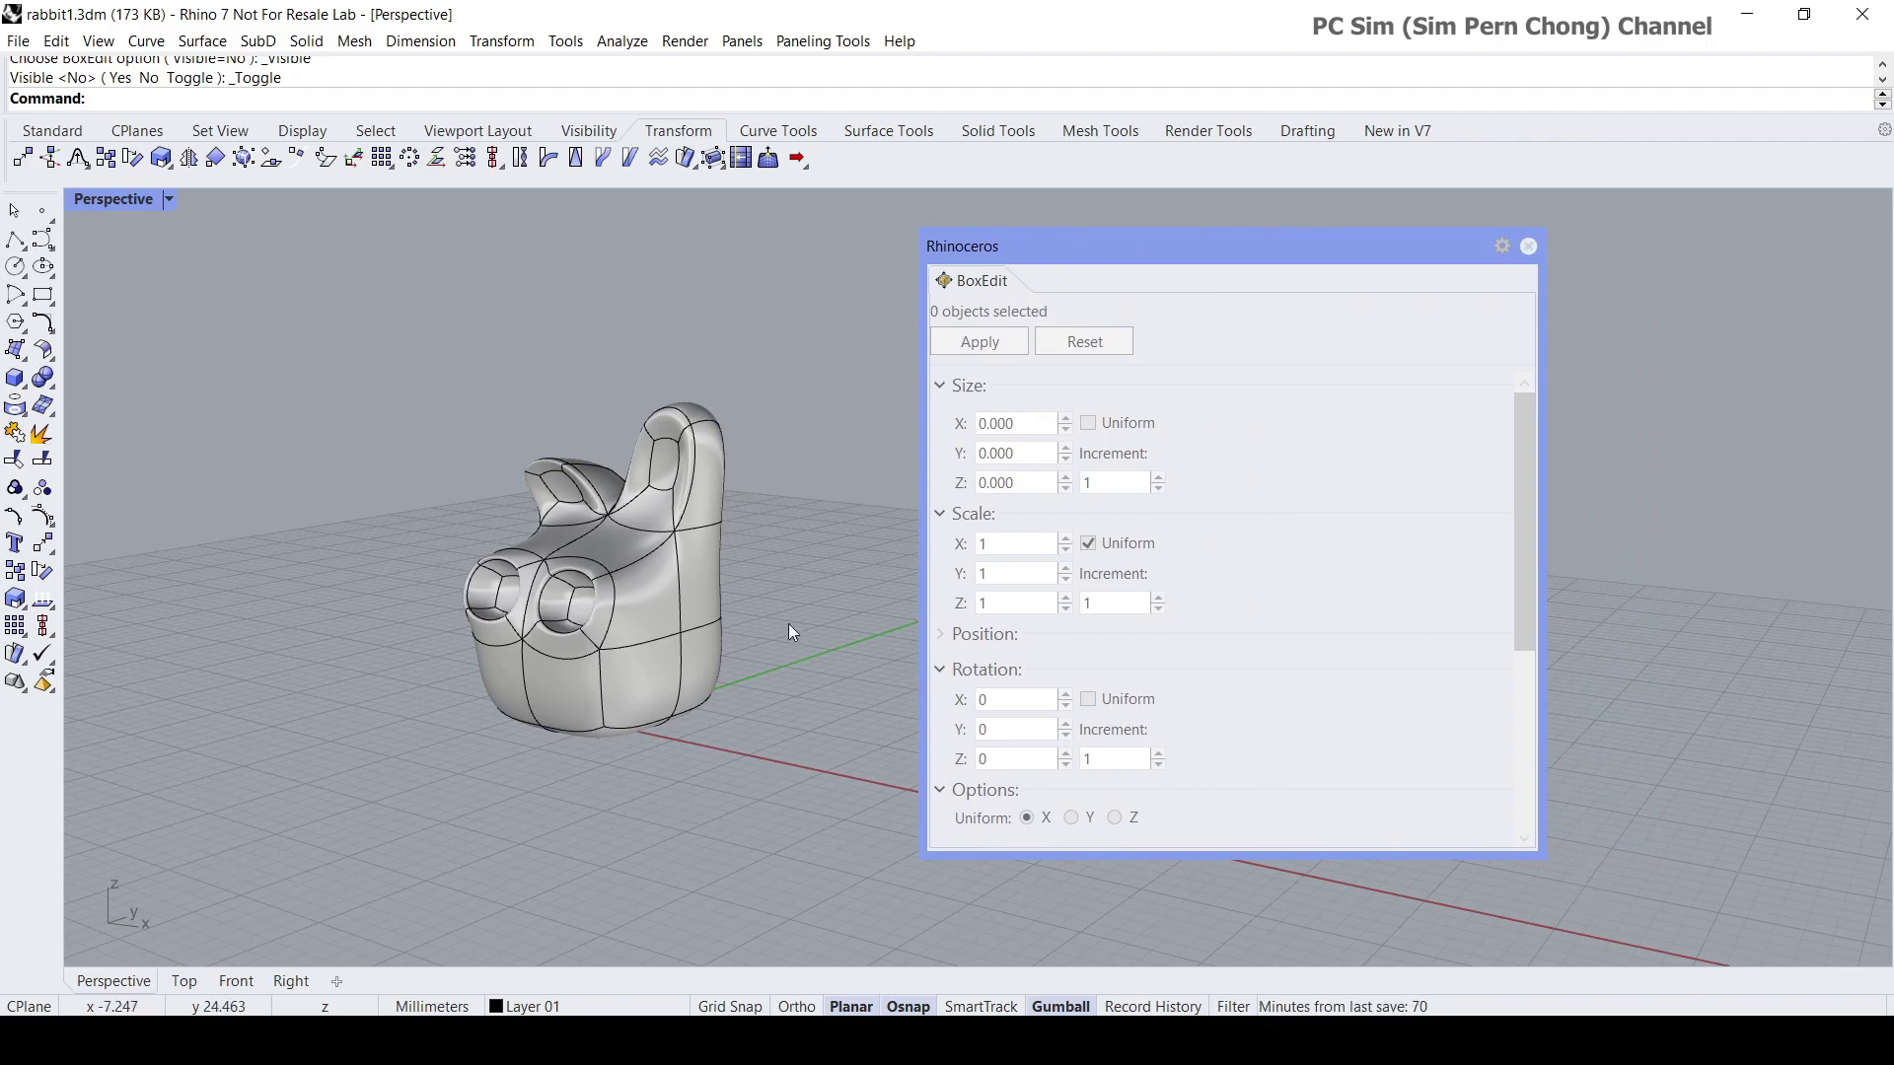
{"action": "scroll", "coordinate": [760, 616], "scroll_direction": "up", "scroll_amount": 4}
{"action": "right_click_drag", "start_coordinate": [742, 602], "coordinate": [605, 626]}
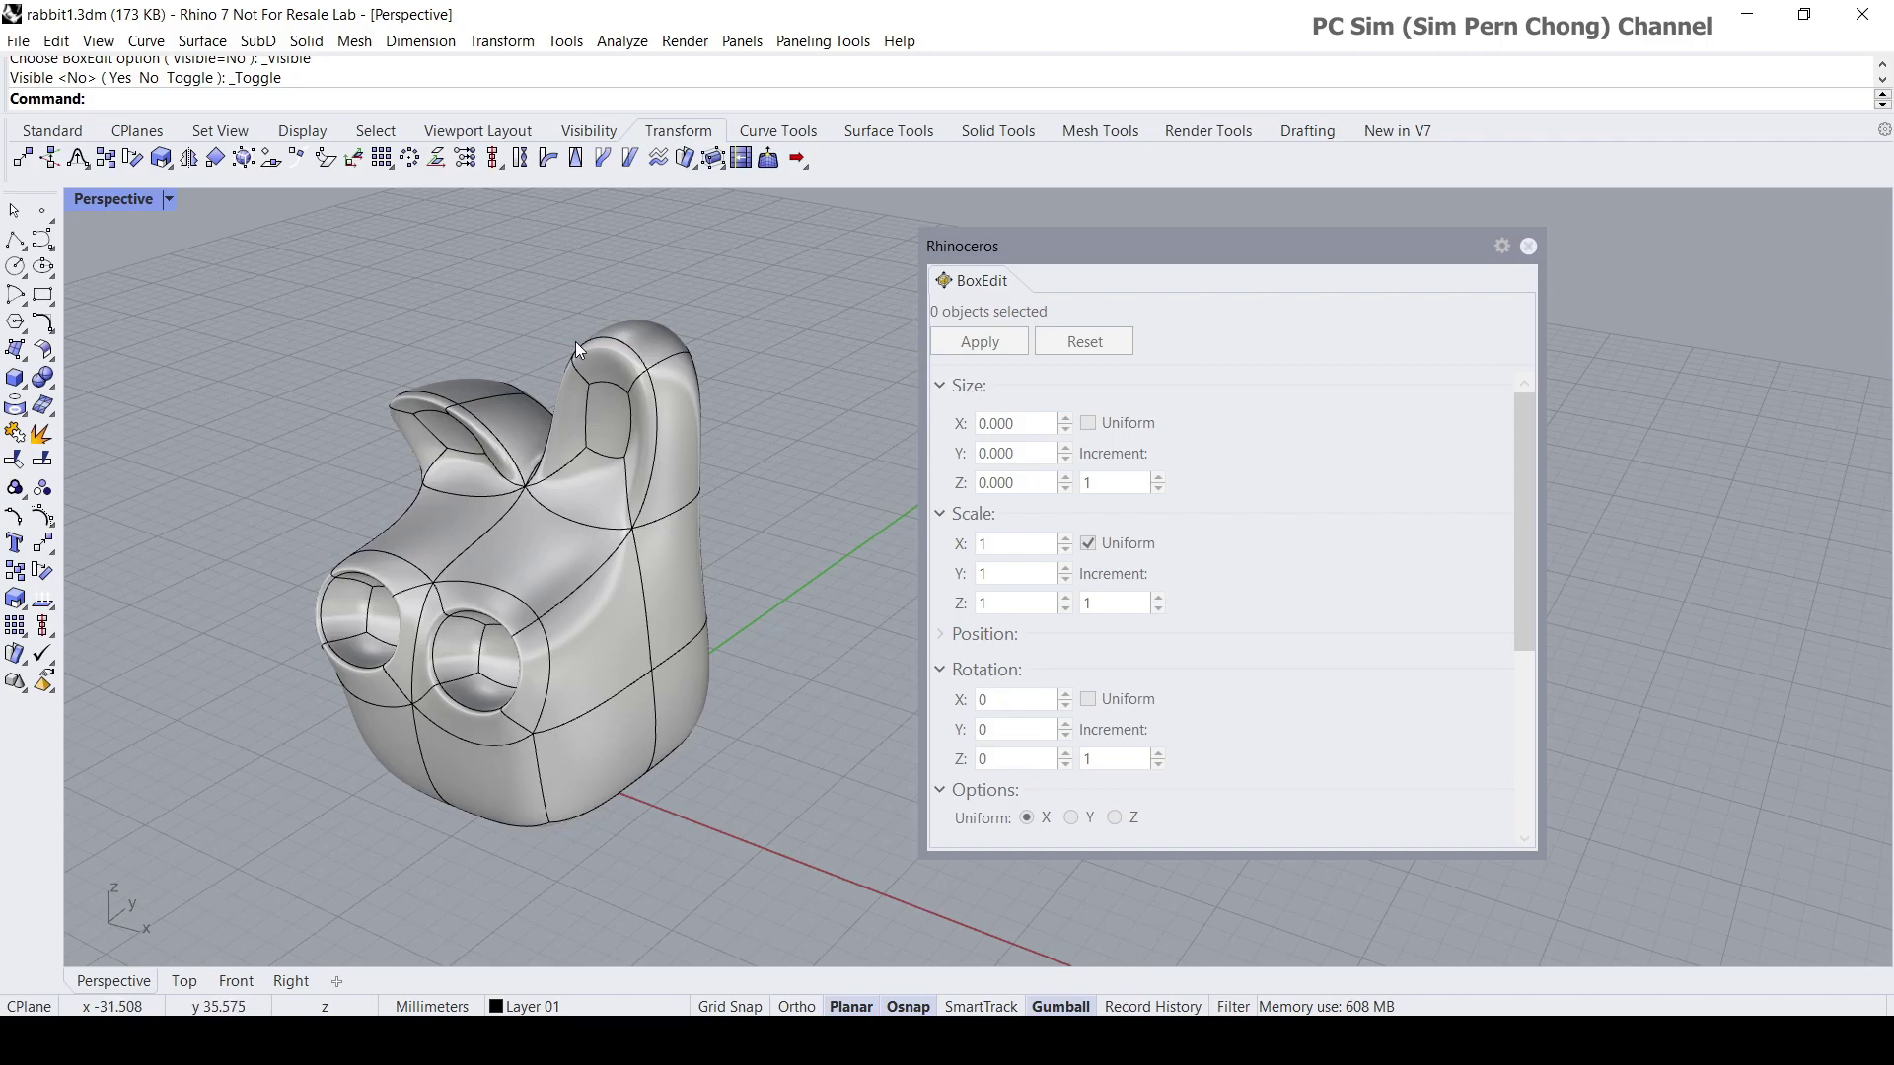
{"action": "left_click", "coordinate": [520, 560]}
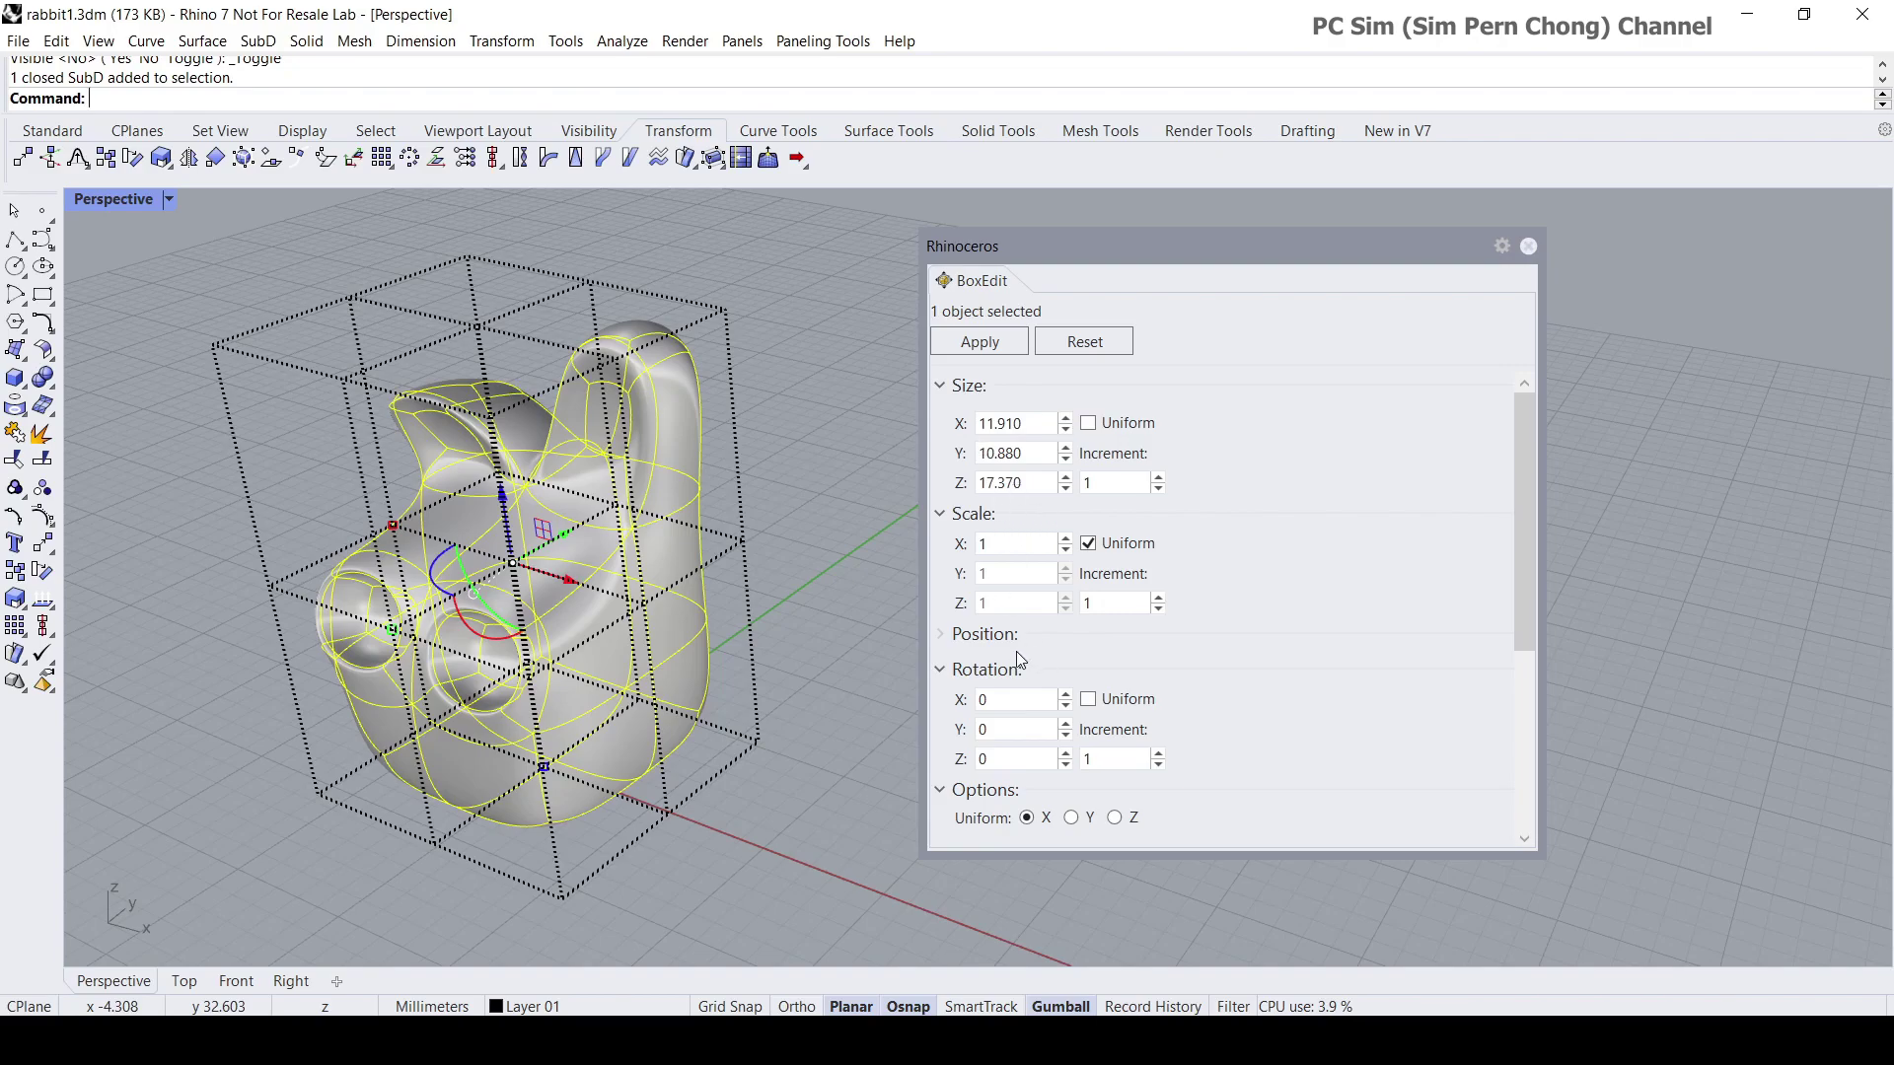
Examine the BoxEdit size, scale, rotation, uniform-axis and pivot options for the selected rabbit.
{"action": "mouse_move", "coordinate": [1529, 541]}
{"action": "left_mouse_down"}
{"action": "mouse_move", "coordinate": [1529, 688]}
{"action": "mouse_move", "coordinate": [1529, 515]}
{"action": "left_mouse_up"}
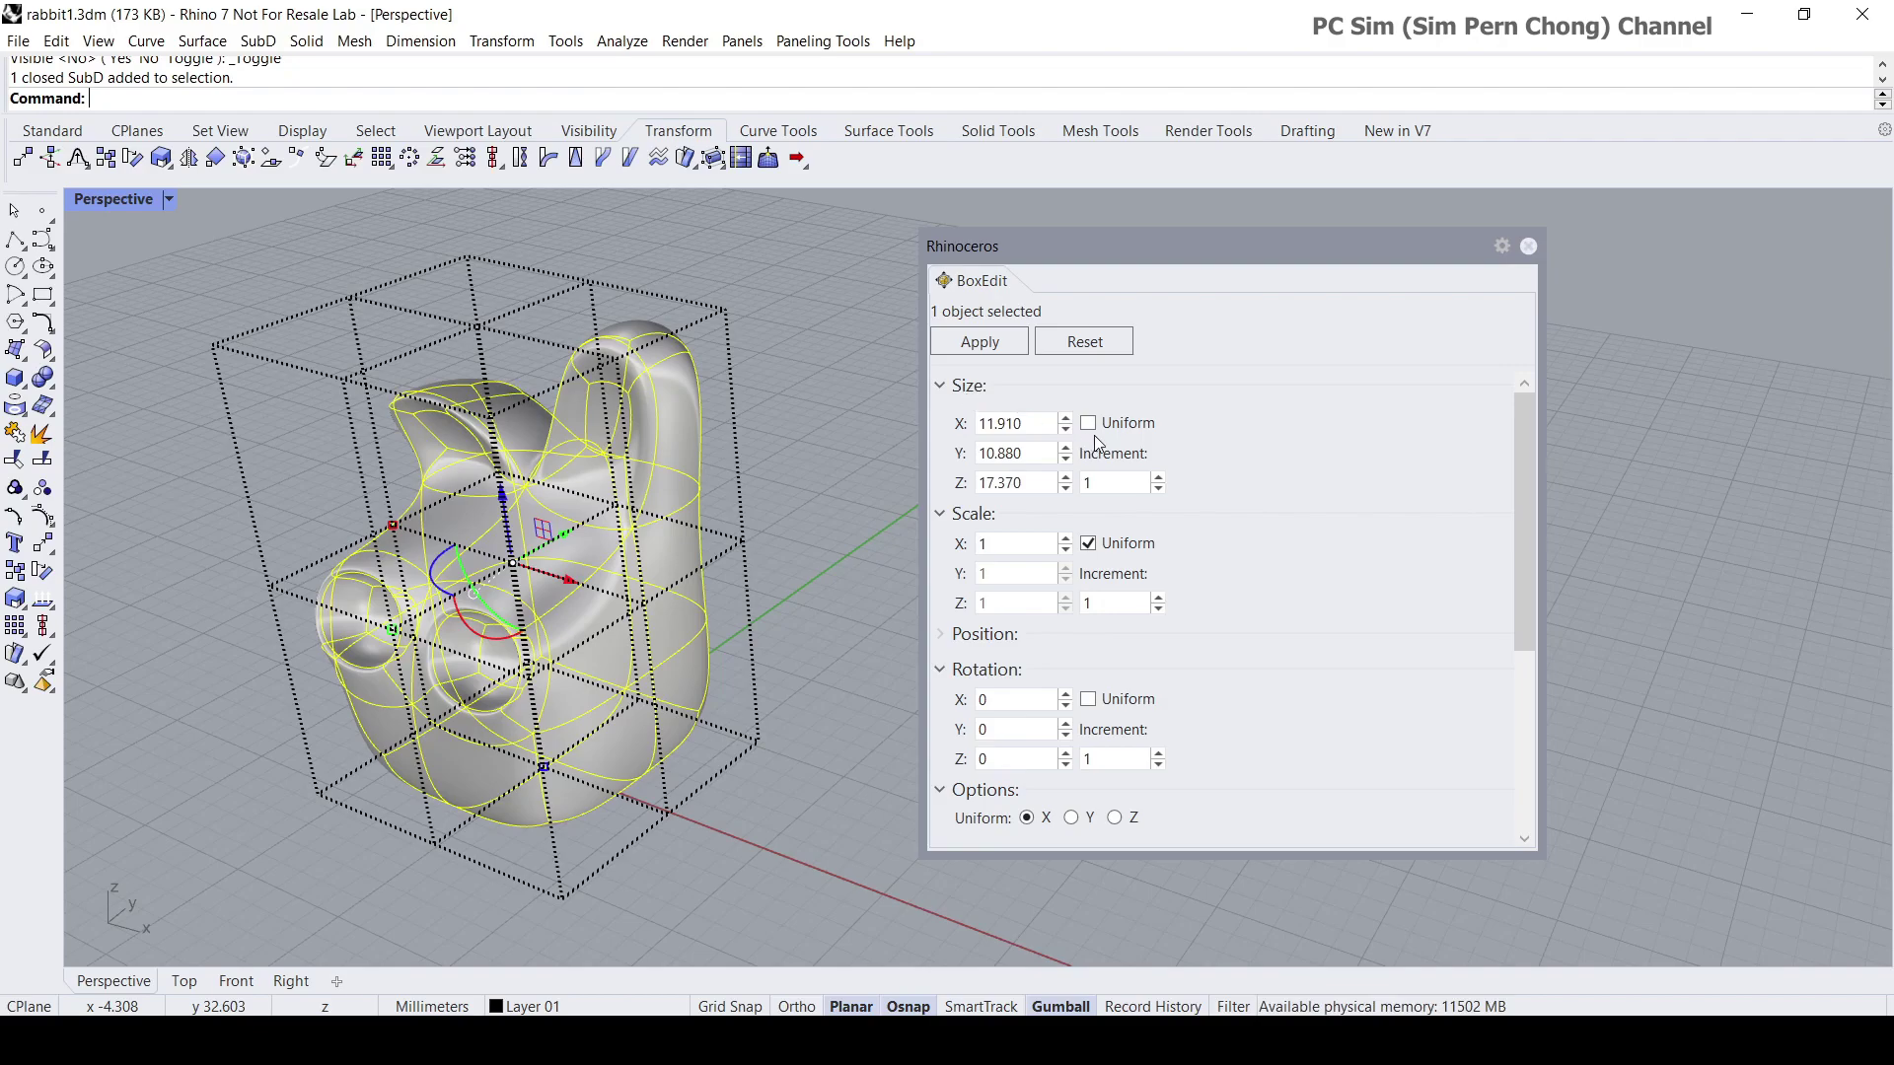
{"action": "right_click_drag", "start_coordinate": [833, 529], "coordinate": [719, 530]}
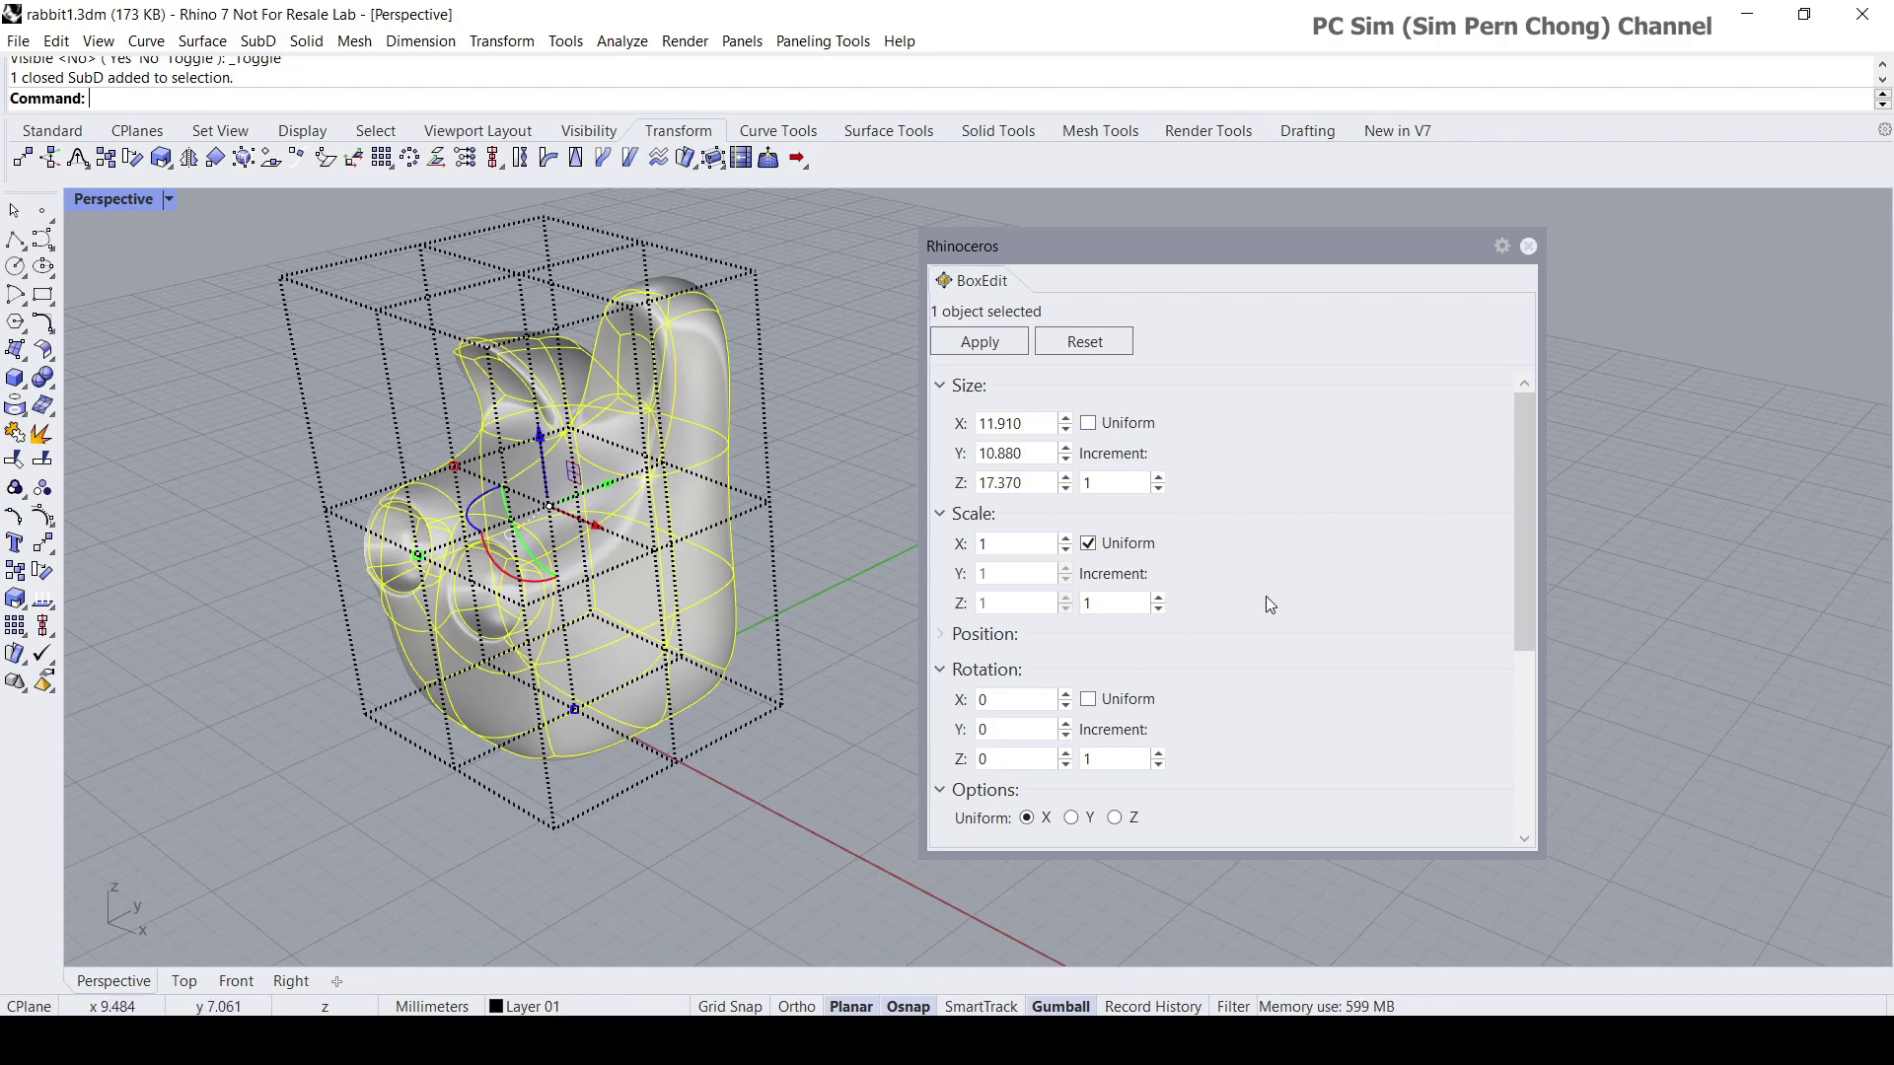
{"action": "left_click", "coordinate": [1087, 425]}
{"action": "left_click", "coordinate": [1089, 426]}
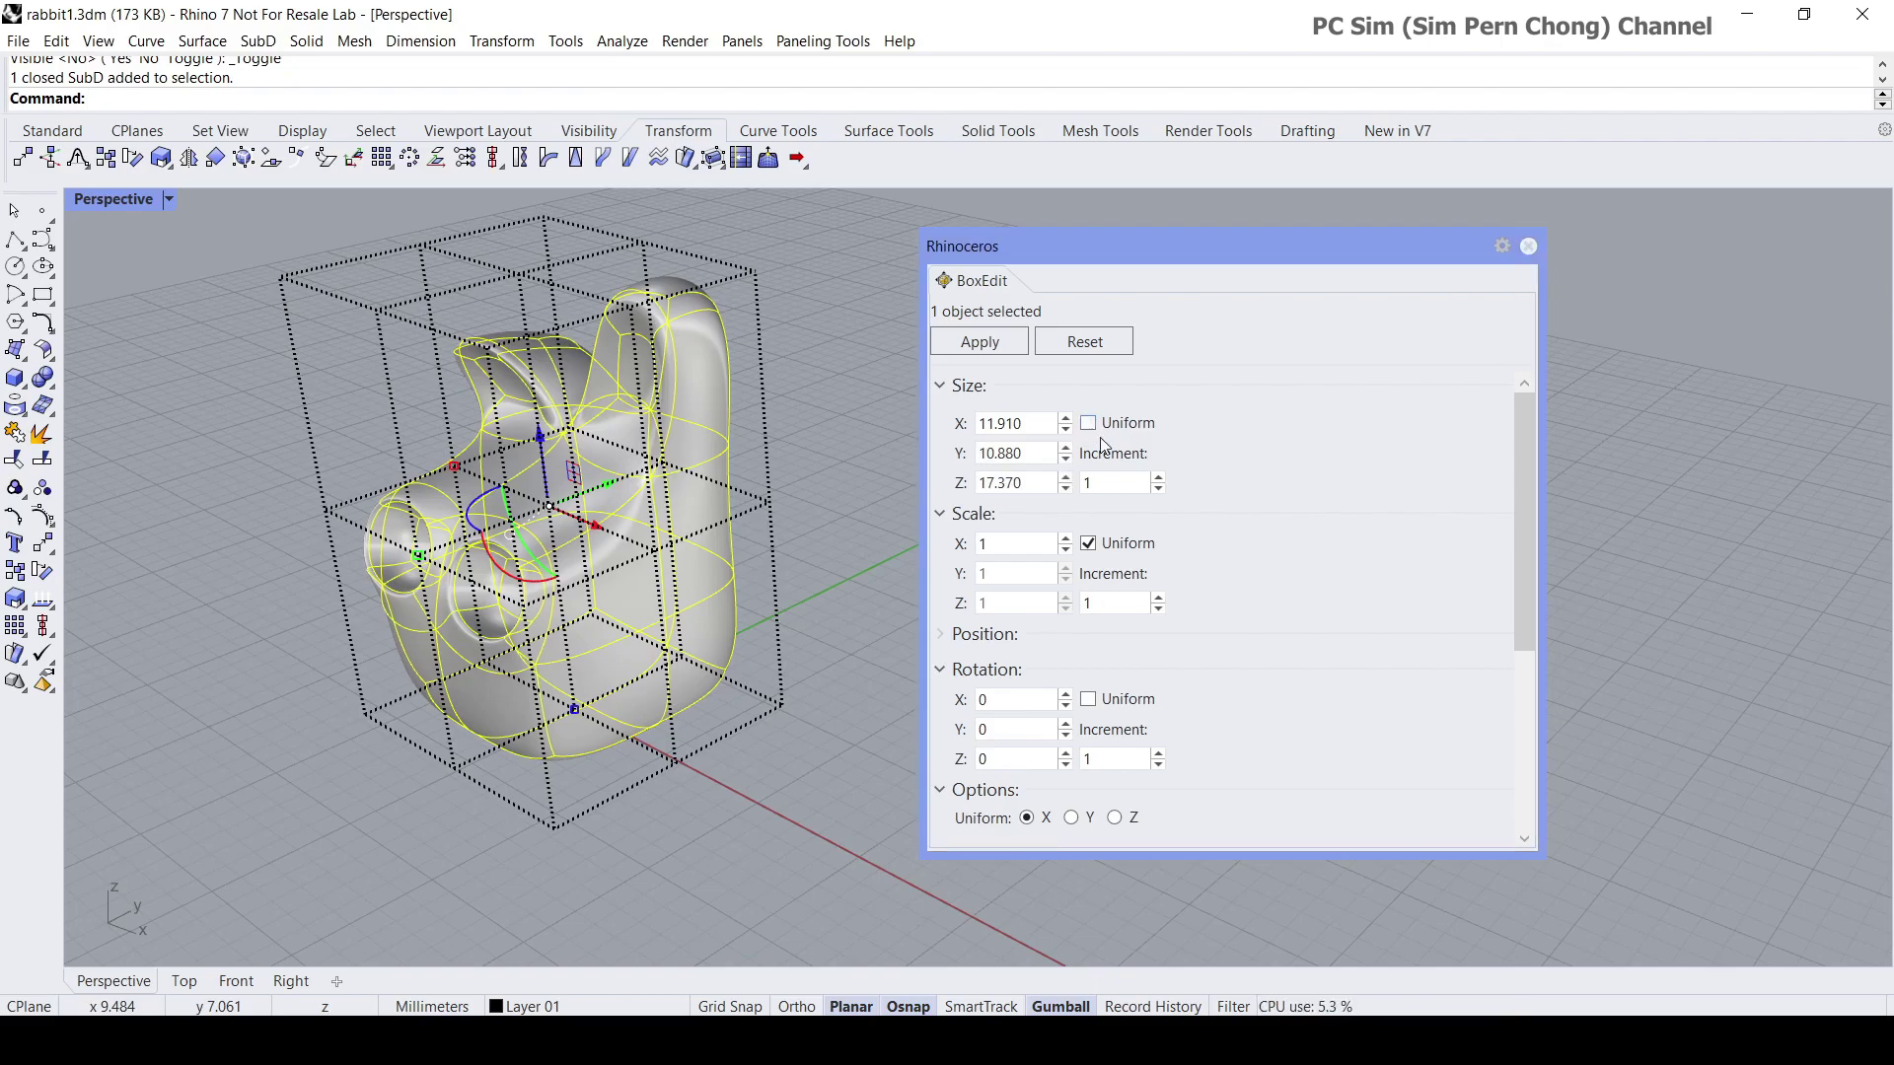
{"action": "scroll", "coordinate": [1391, 588], "scroll_direction": "down", "scroll_amount": 2}
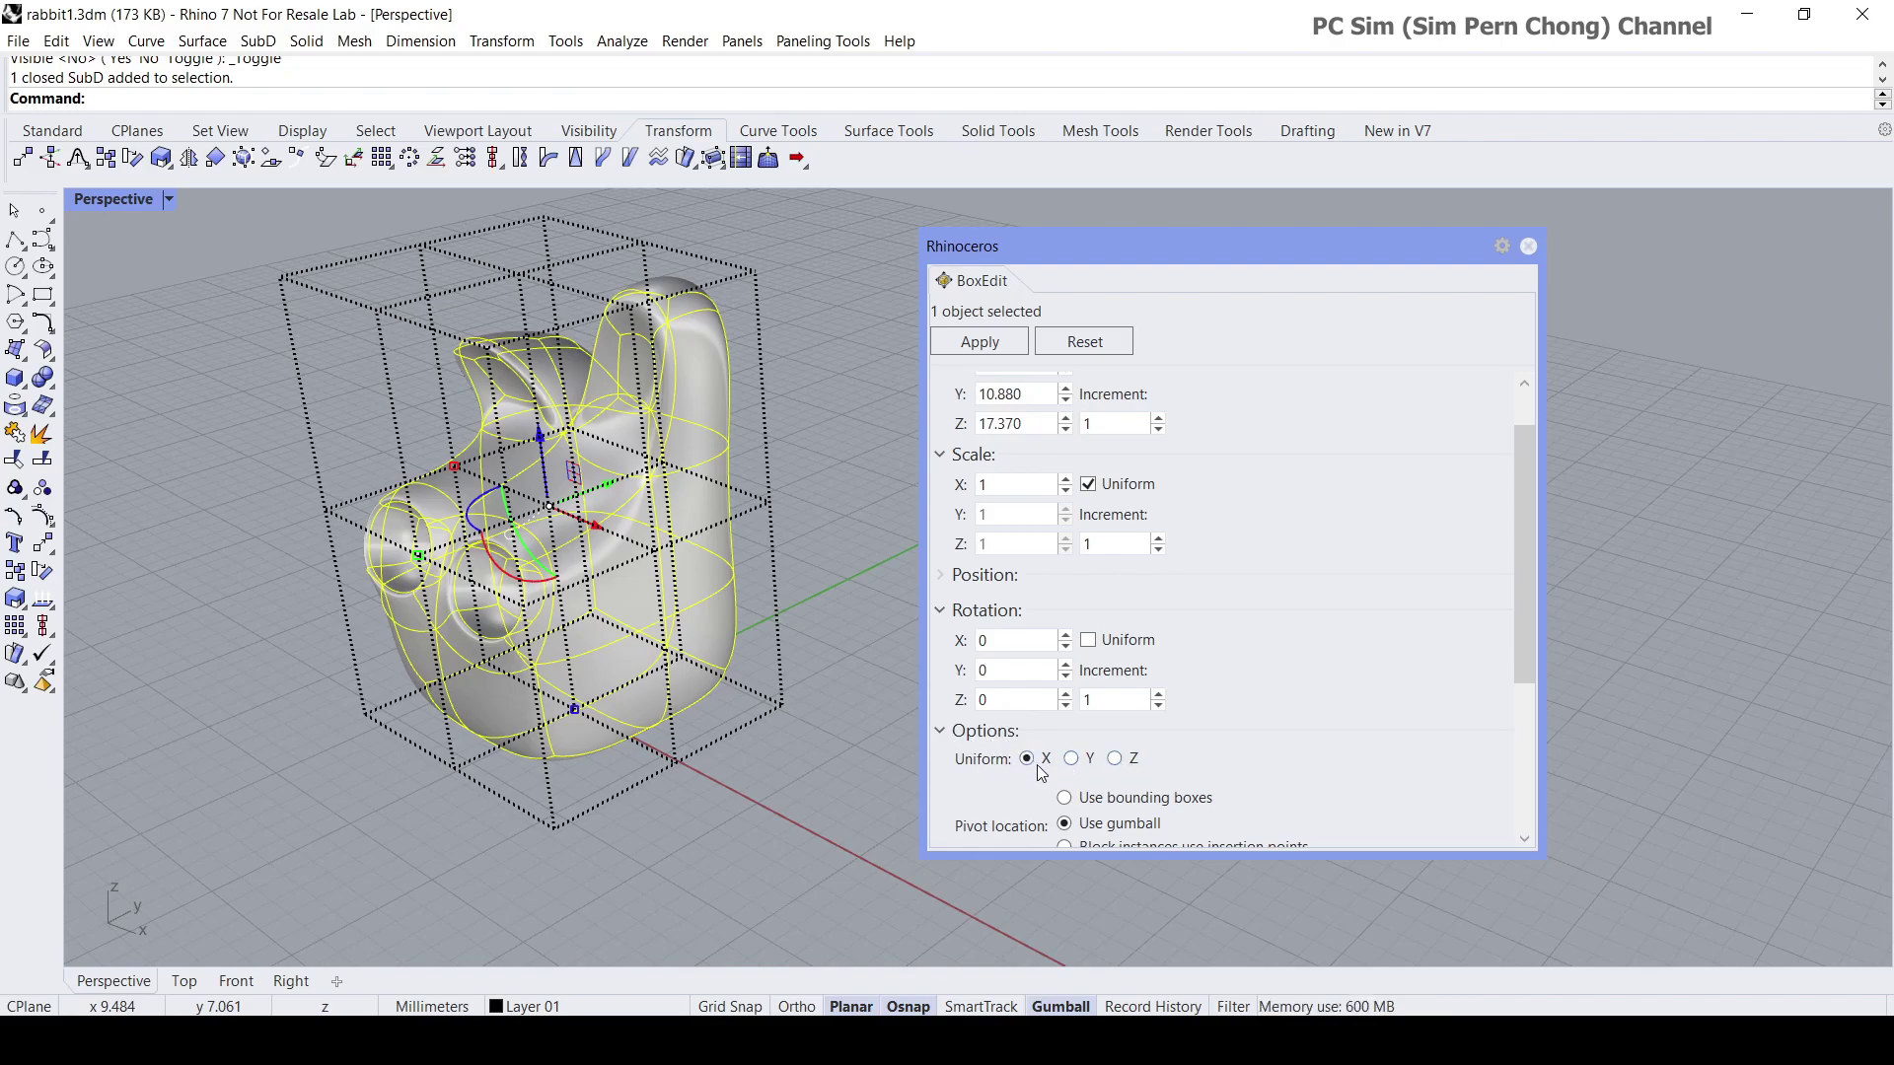
{"action": "scroll", "coordinate": [1066, 527], "scroll_direction": "up", "scroll_amount": 2}
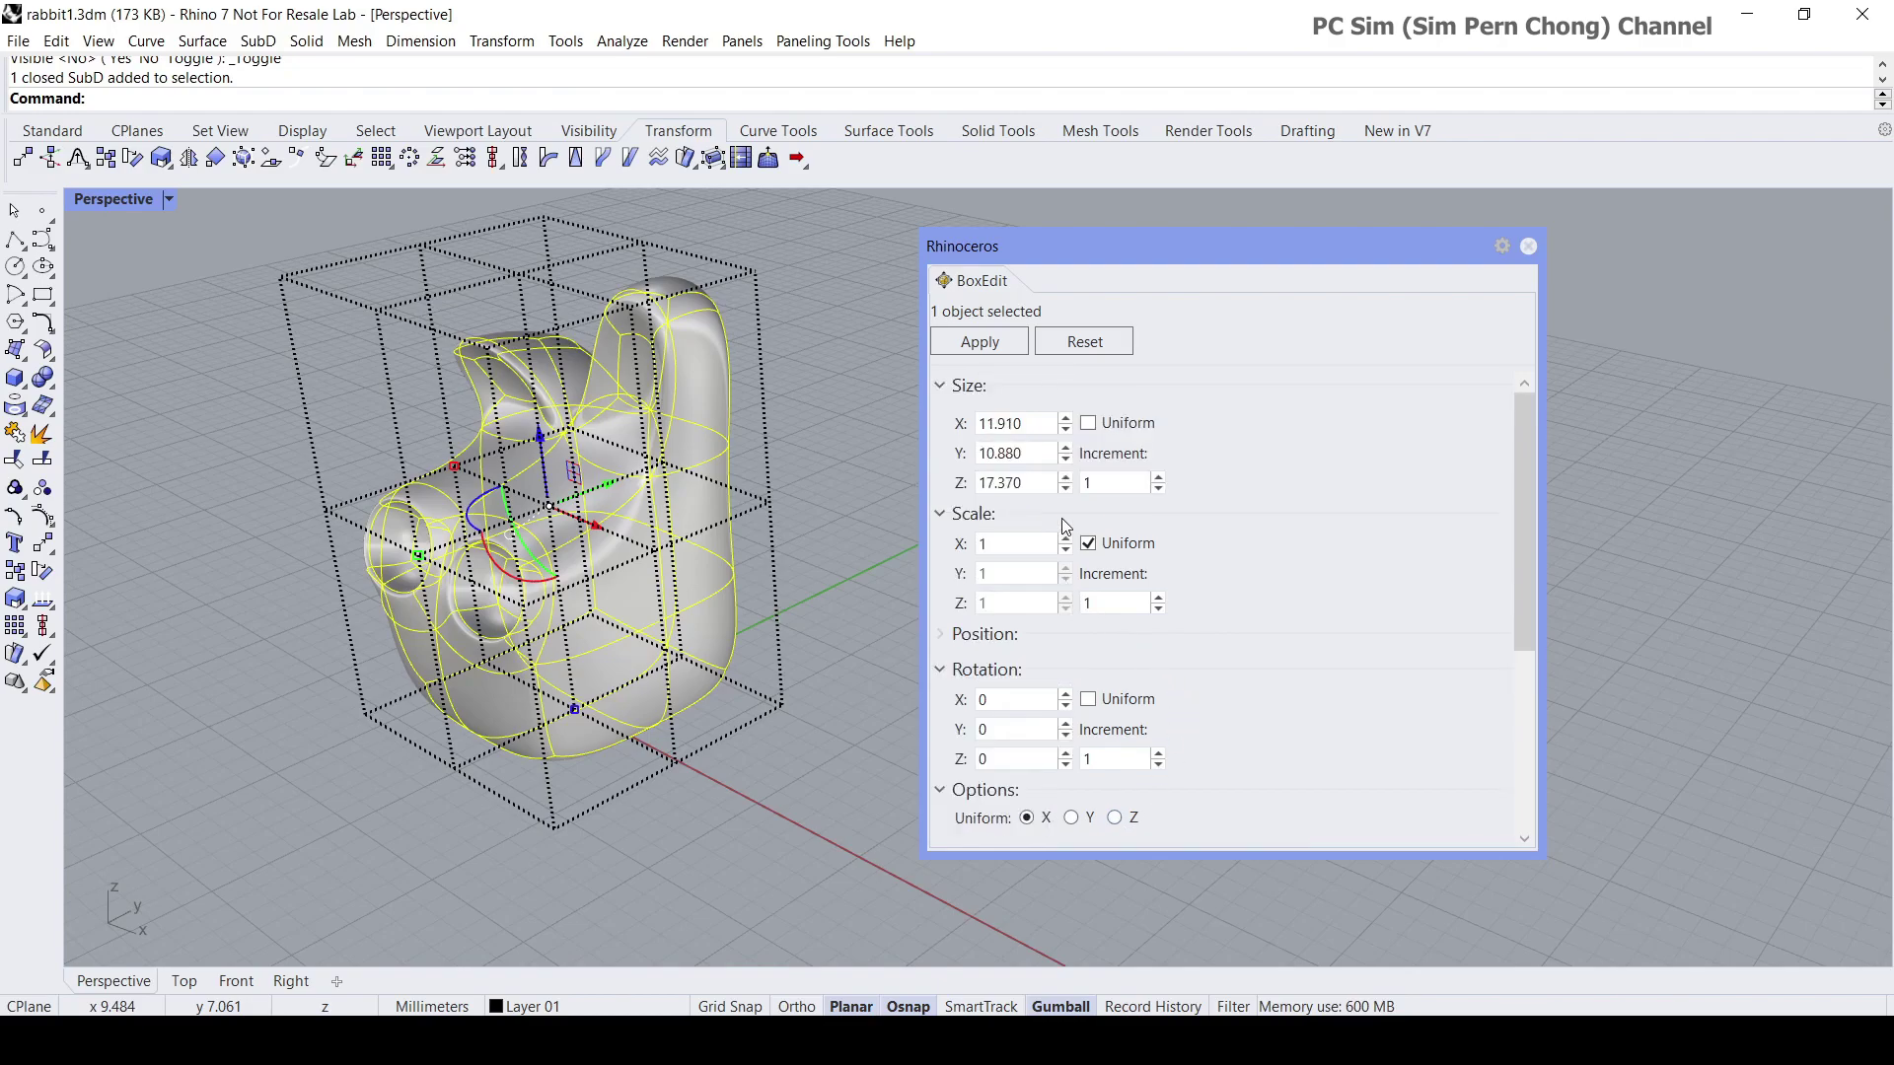
{"action": "scroll", "coordinate": [1063, 523], "scroll_direction": "down", "scroll_amount": 2}
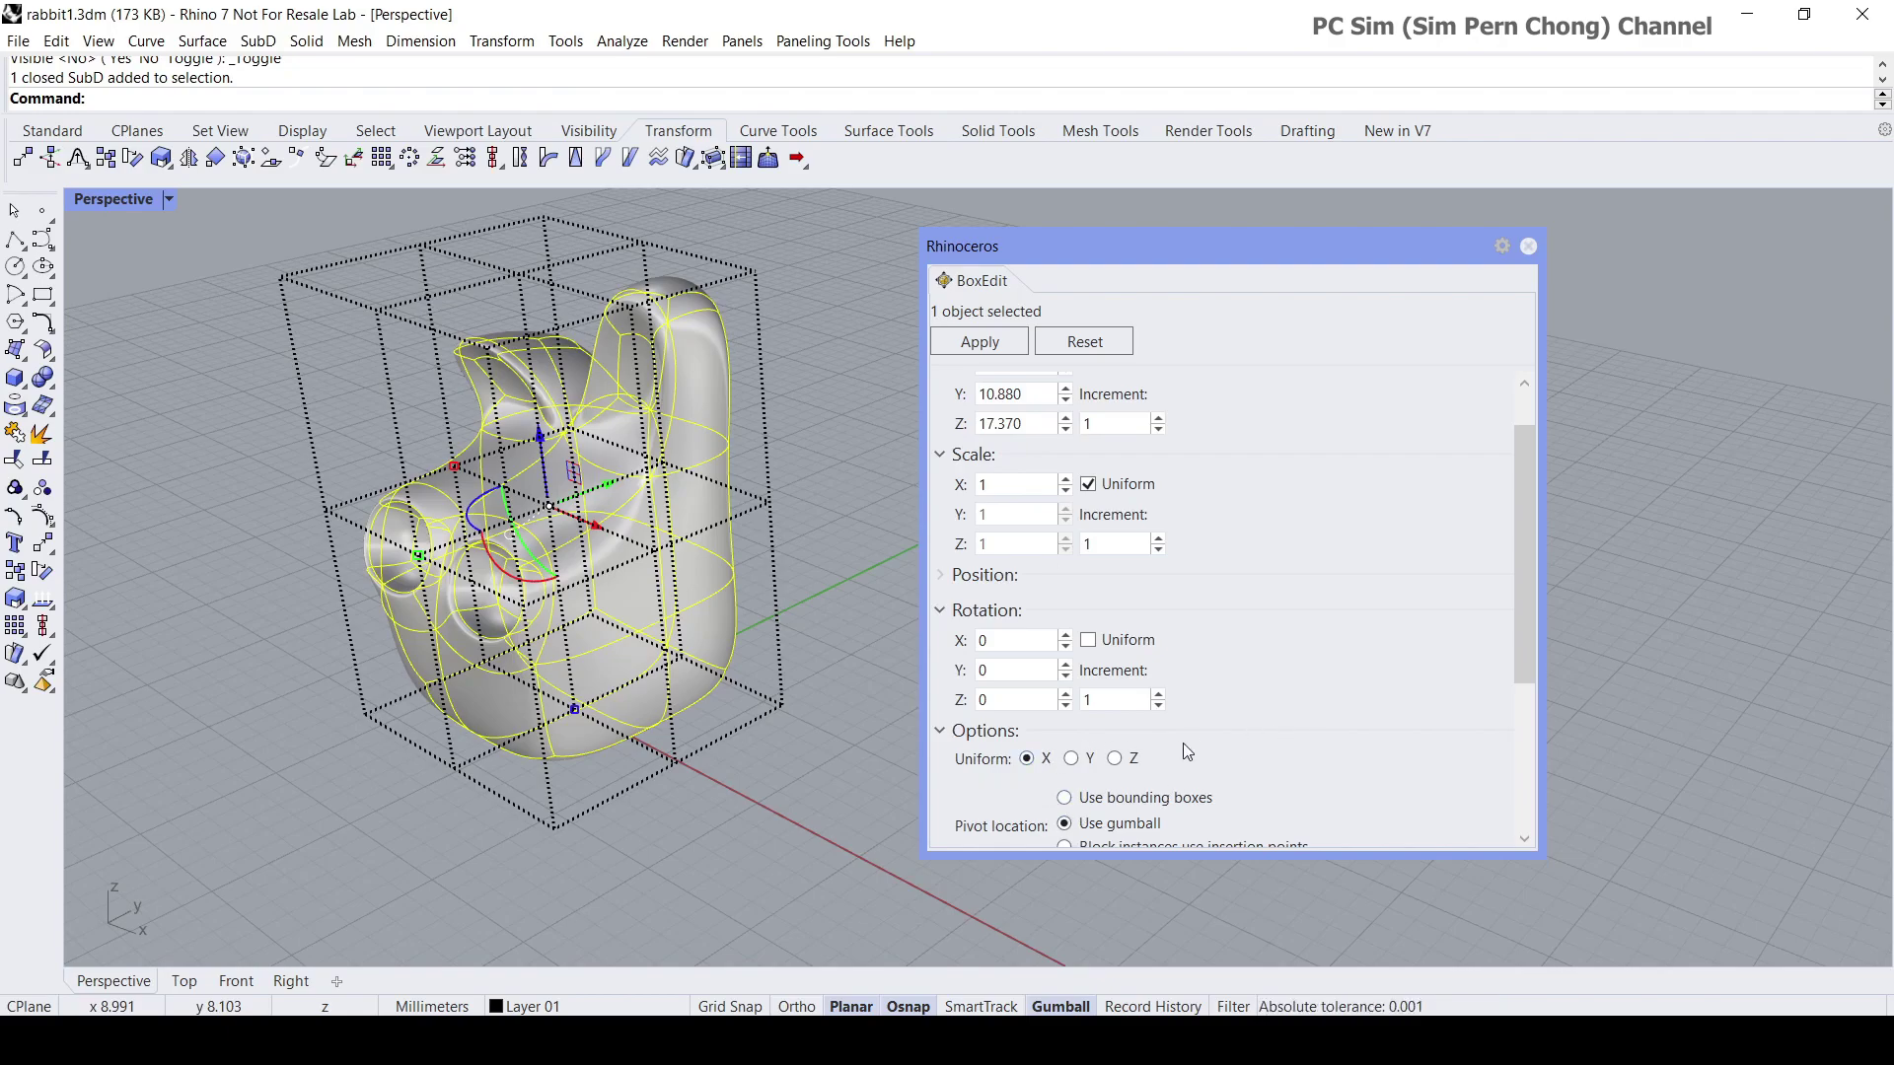
{"action": "scroll", "coordinate": [1085, 759], "scroll_direction": "up", "scroll_amount": 1}
Turn on uniform sizing with an X size of 30 and inspect the scaled preview around the rabbit.
{"action": "left_click", "coordinate": [1088, 424]}
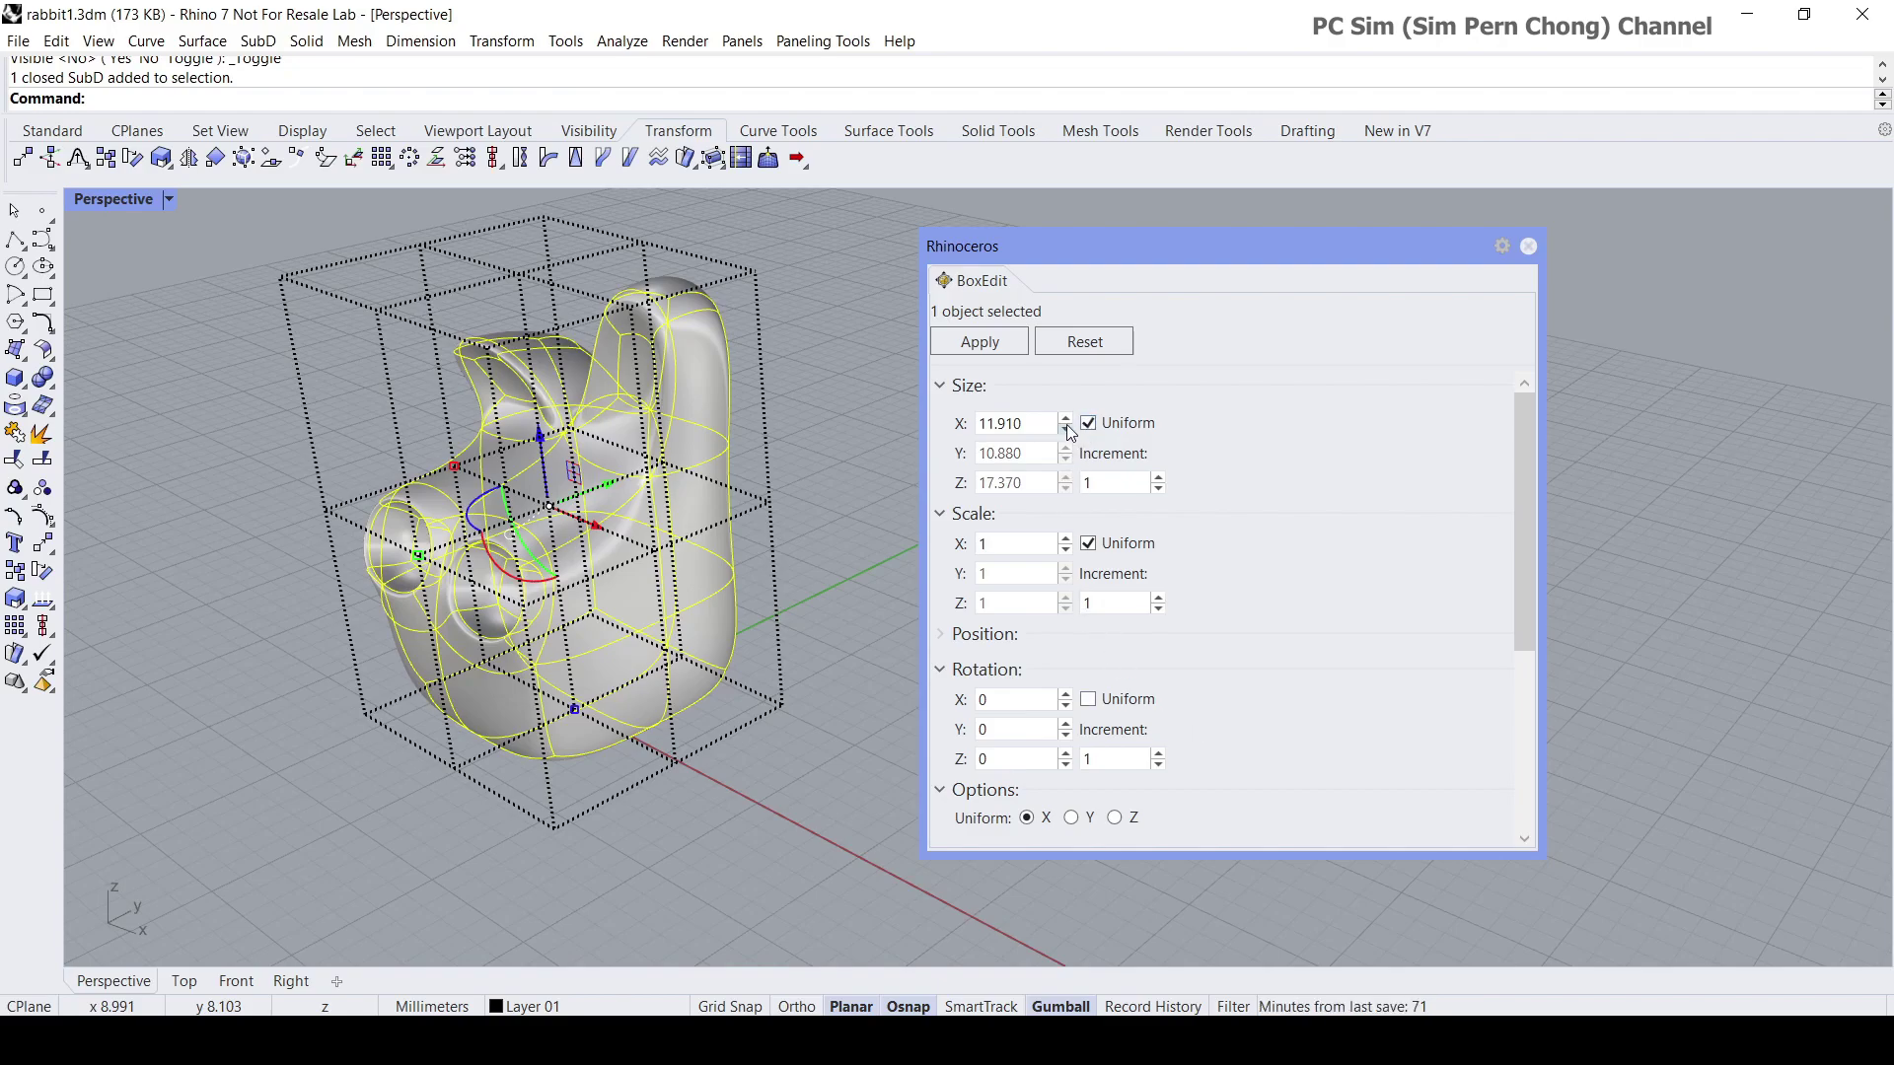
{"action": "double_click", "coordinate": [1038, 422]}
{"action": "type", "text": "30"}
{"action": "scroll", "coordinate": [549, 542], "scroll_direction": "down", "scroll_amount": 6}
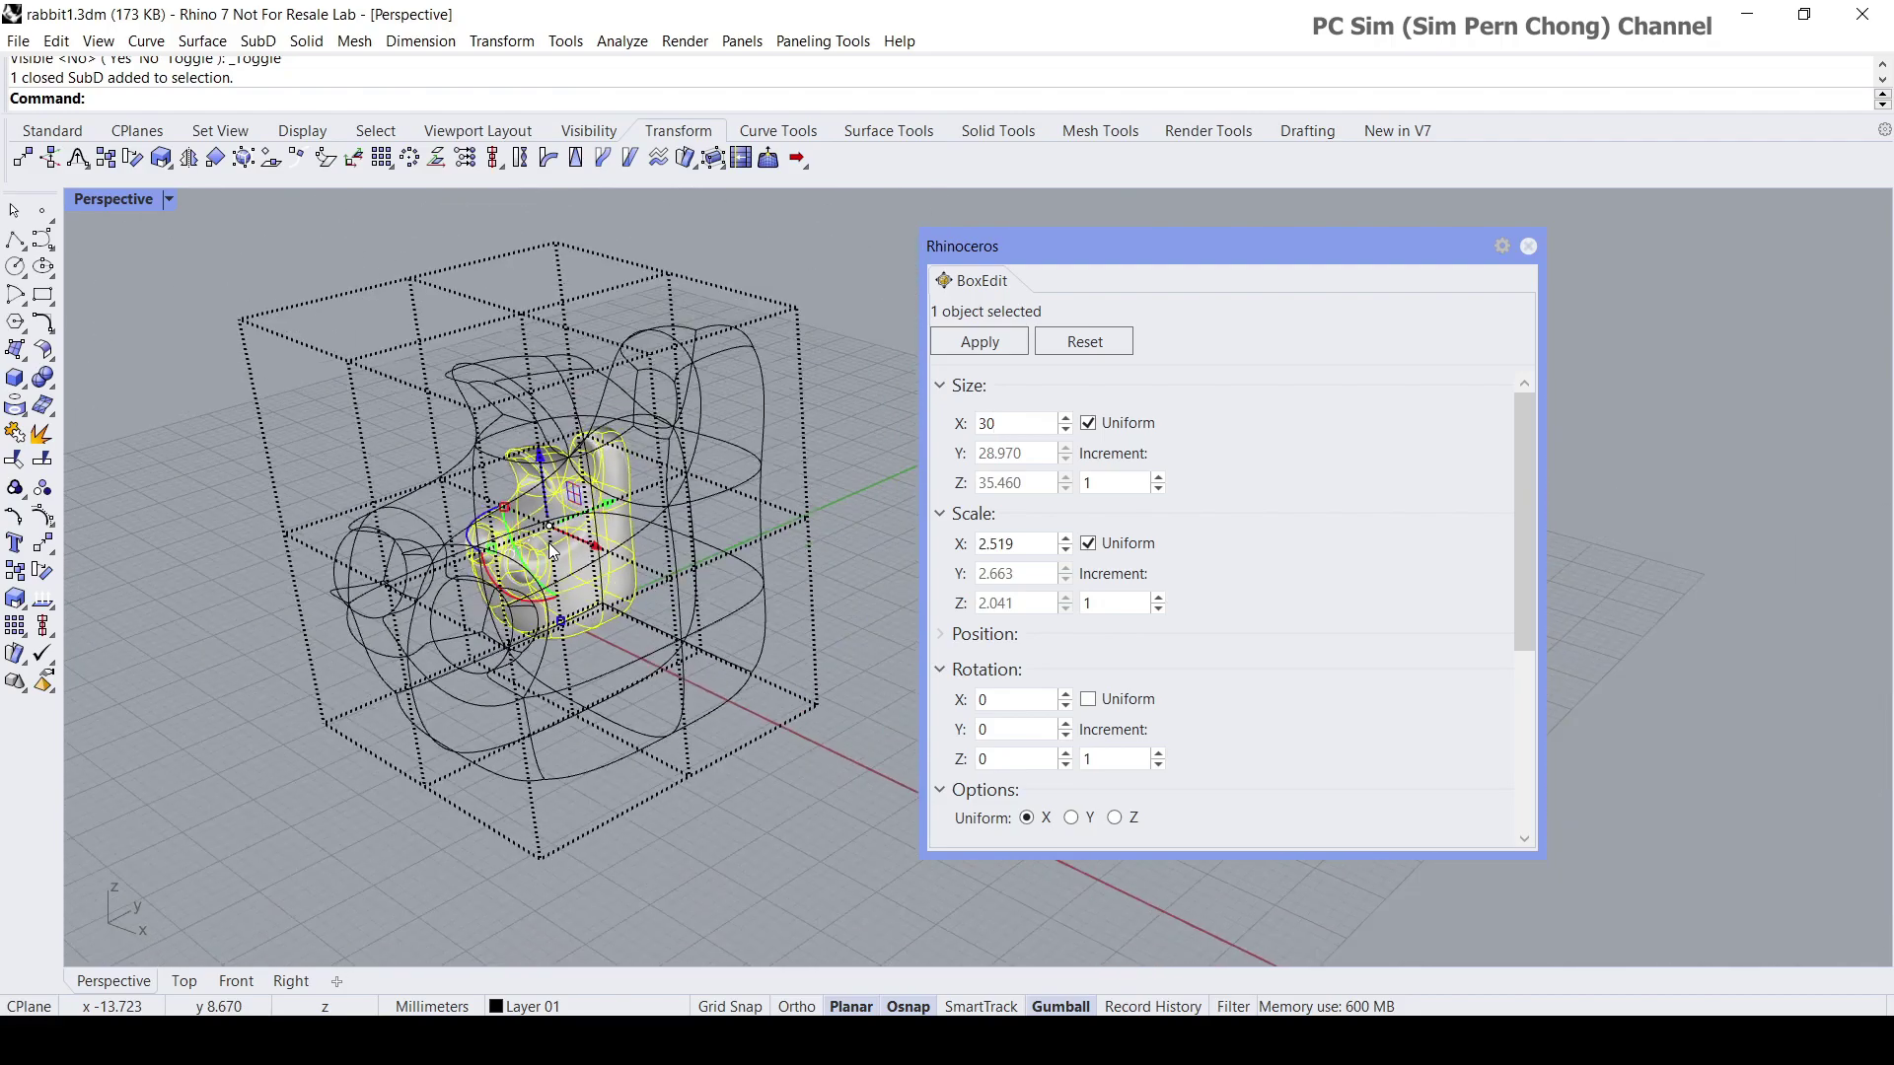
{"action": "right_click_drag", "start_coordinate": [479, 563], "coordinate": [559, 643]}
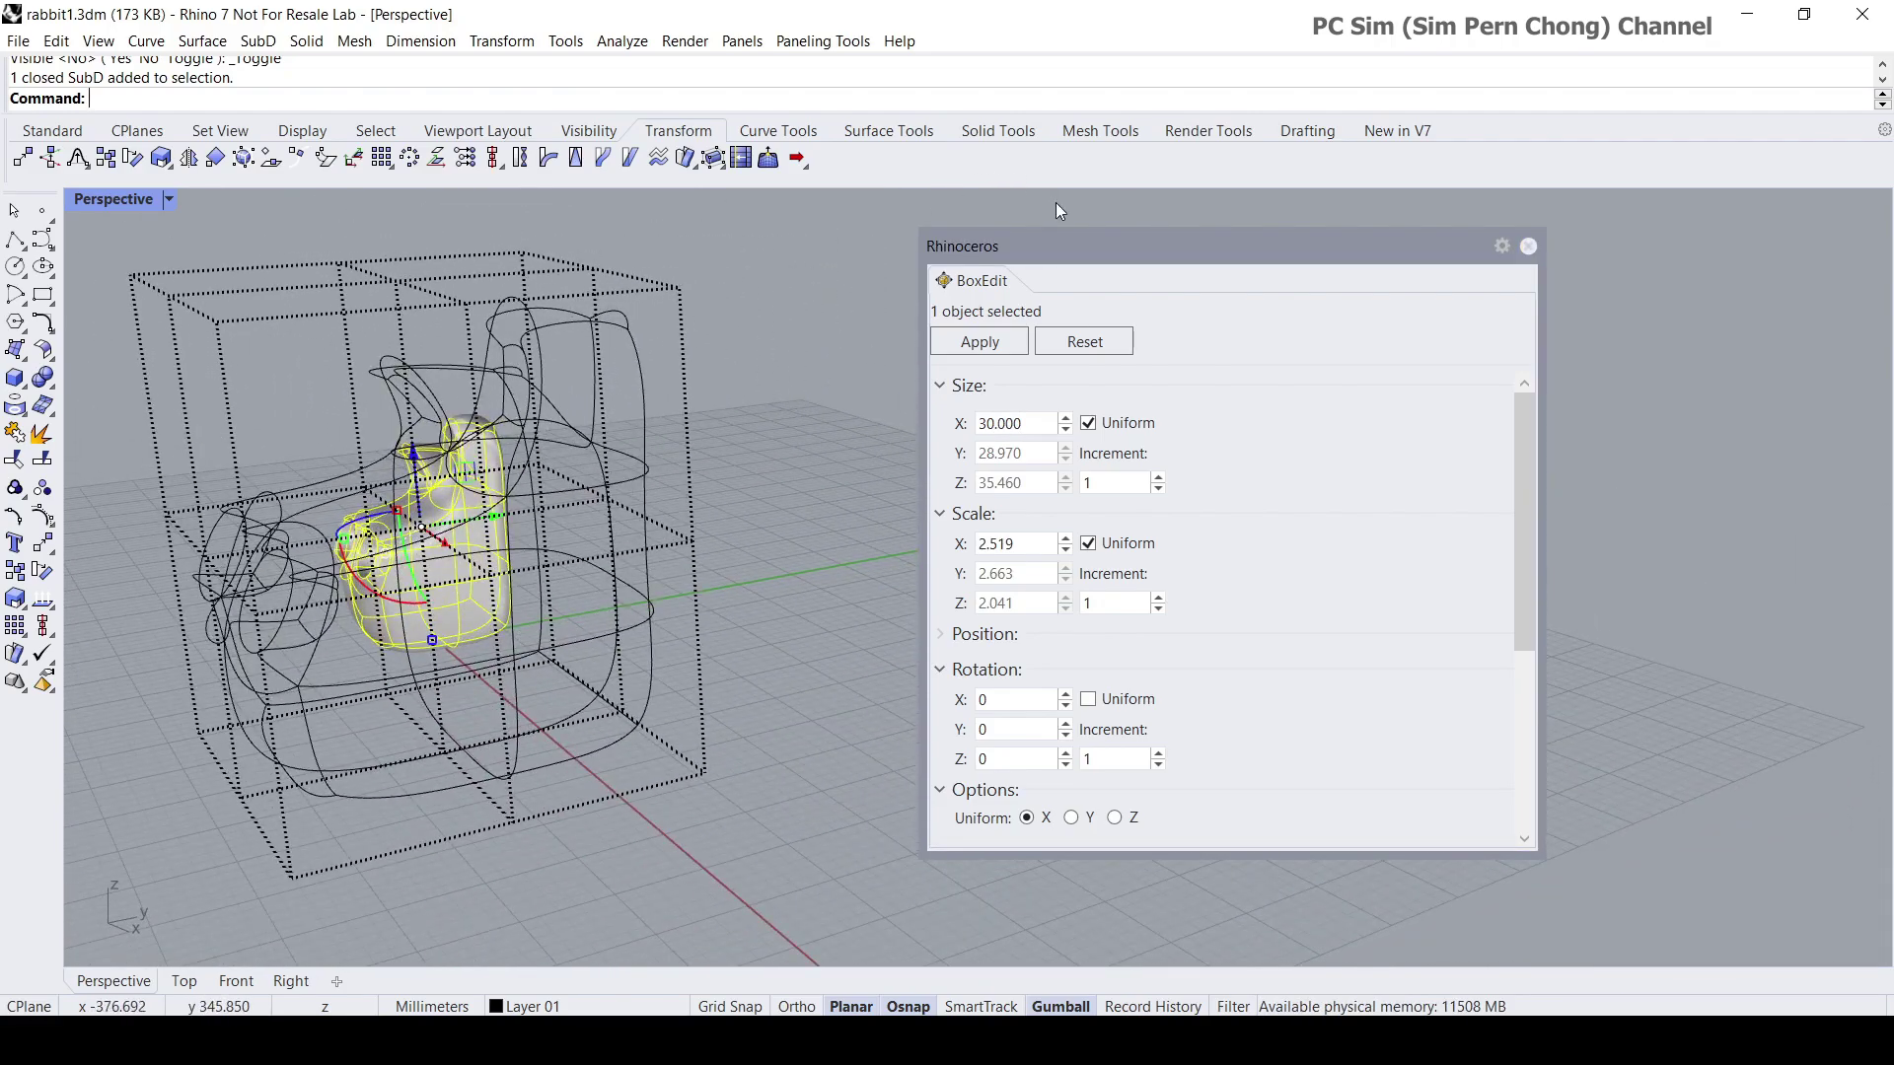
{"action": "left_click_drag", "start_coordinate": [1084, 250], "coordinate": [1261, 277]}
{"action": "right_click_drag", "start_coordinate": [690, 518], "coordinate": [1032, 446]}
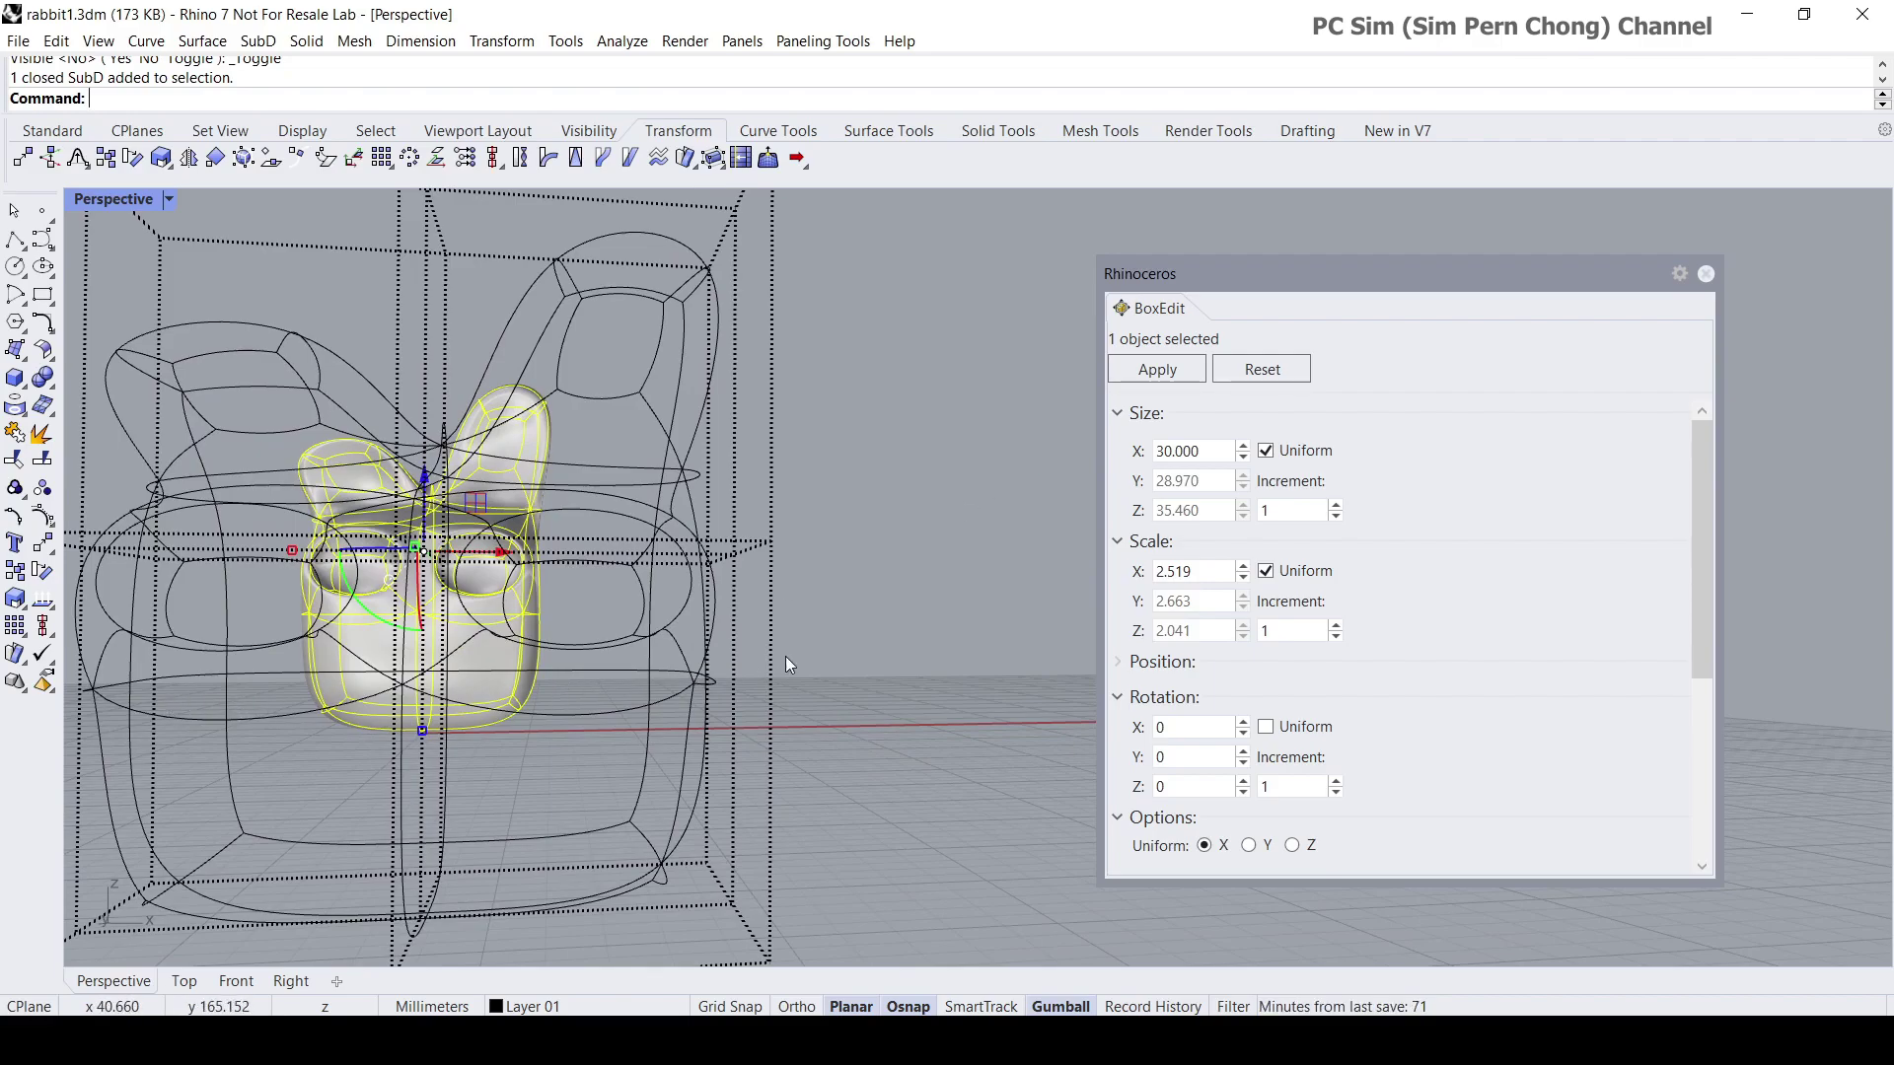
{"action": "right_click_drag", "start_coordinate": [785, 655], "coordinate": [474, 676]}
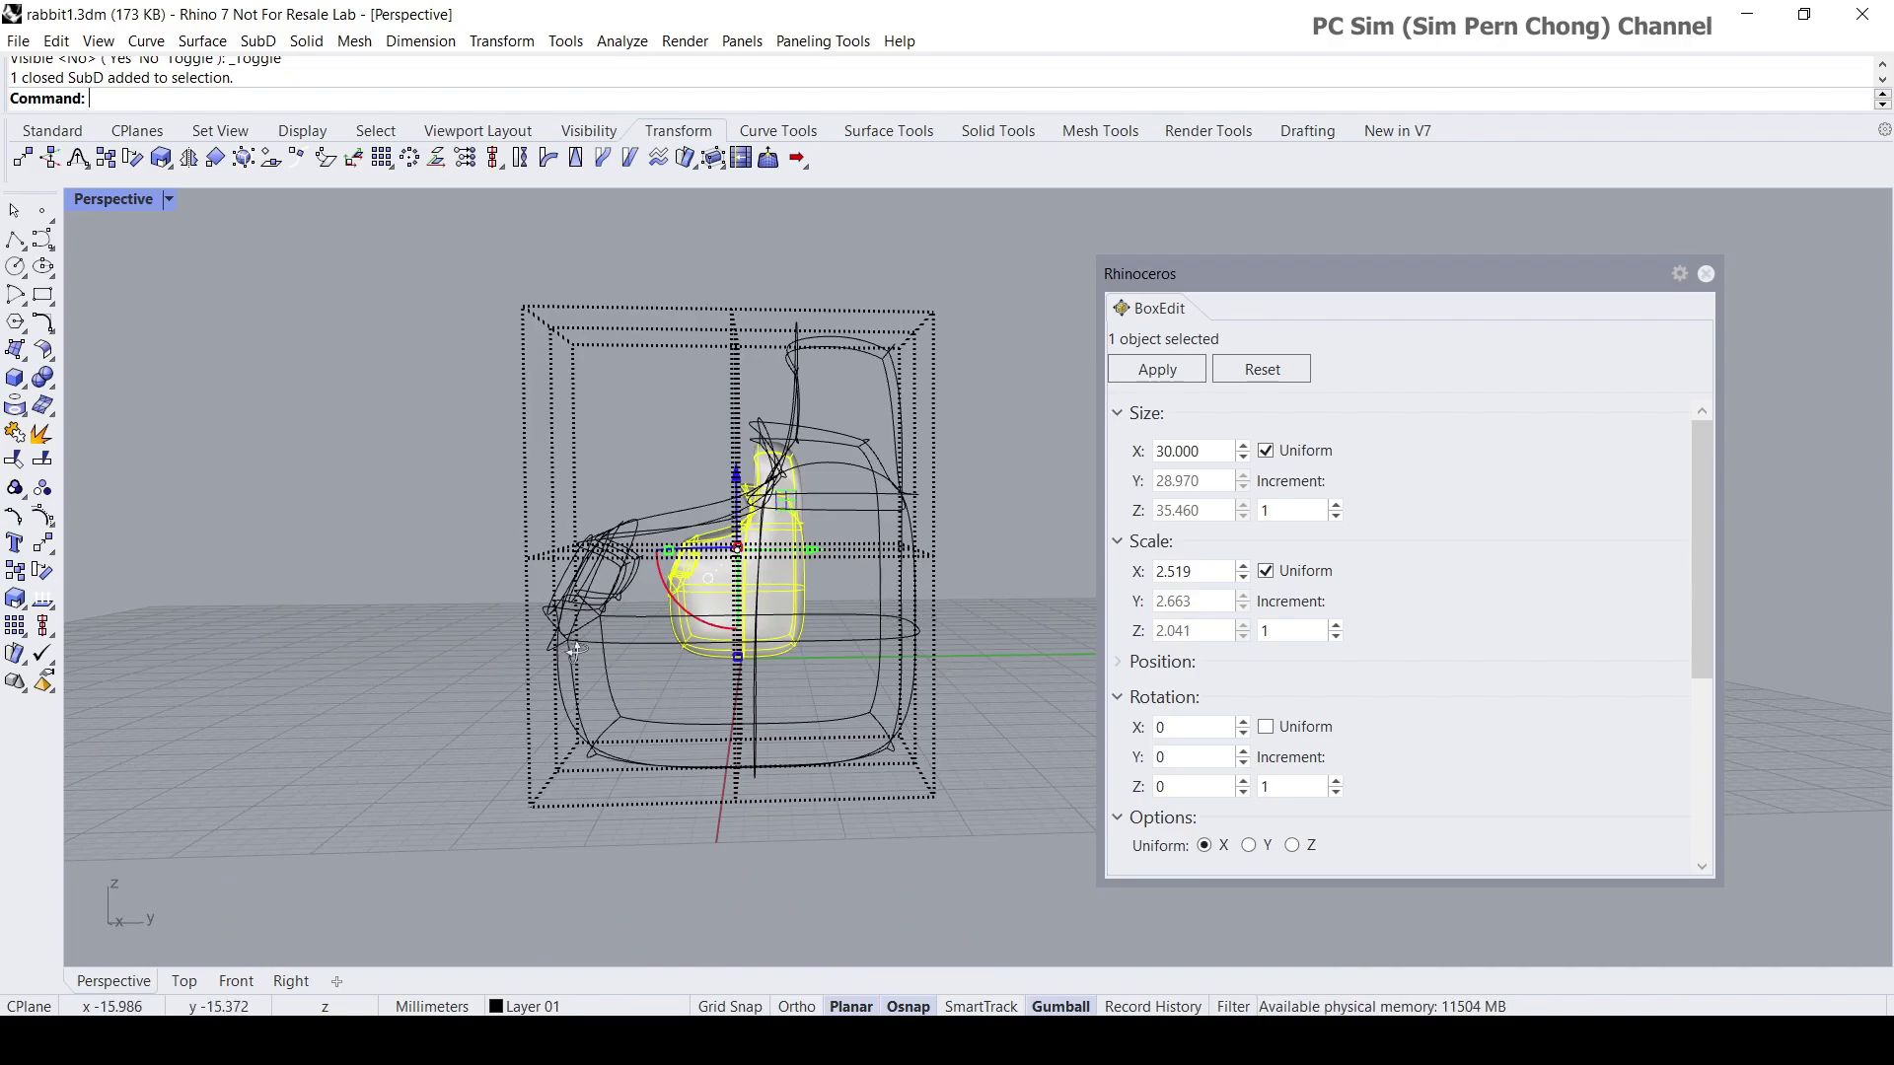
{"action": "right_click_drag", "start_coordinate": [849, 620], "coordinate": [595, 643]}
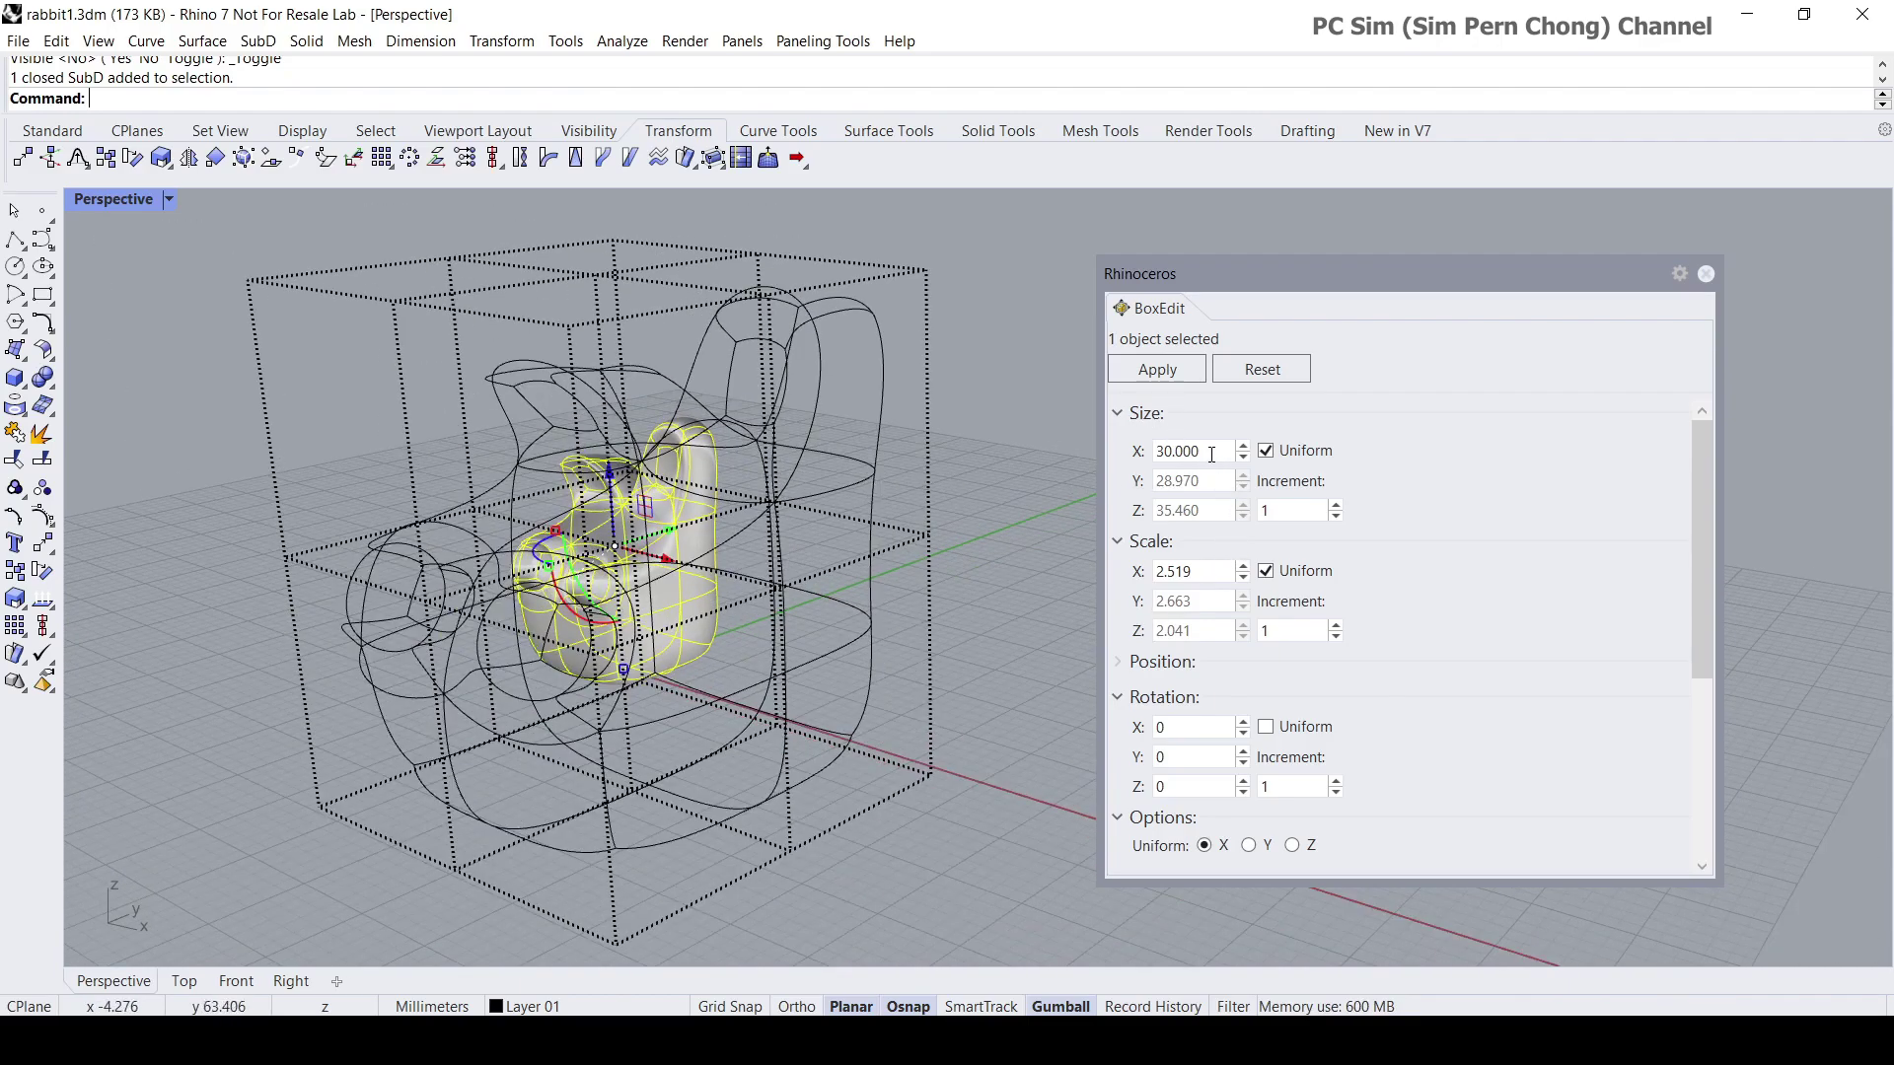
Reset the size preview by toggling the uniform size option, and enter an X size of 30 again.
{"action": "double_click", "coordinate": [1175, 577]}
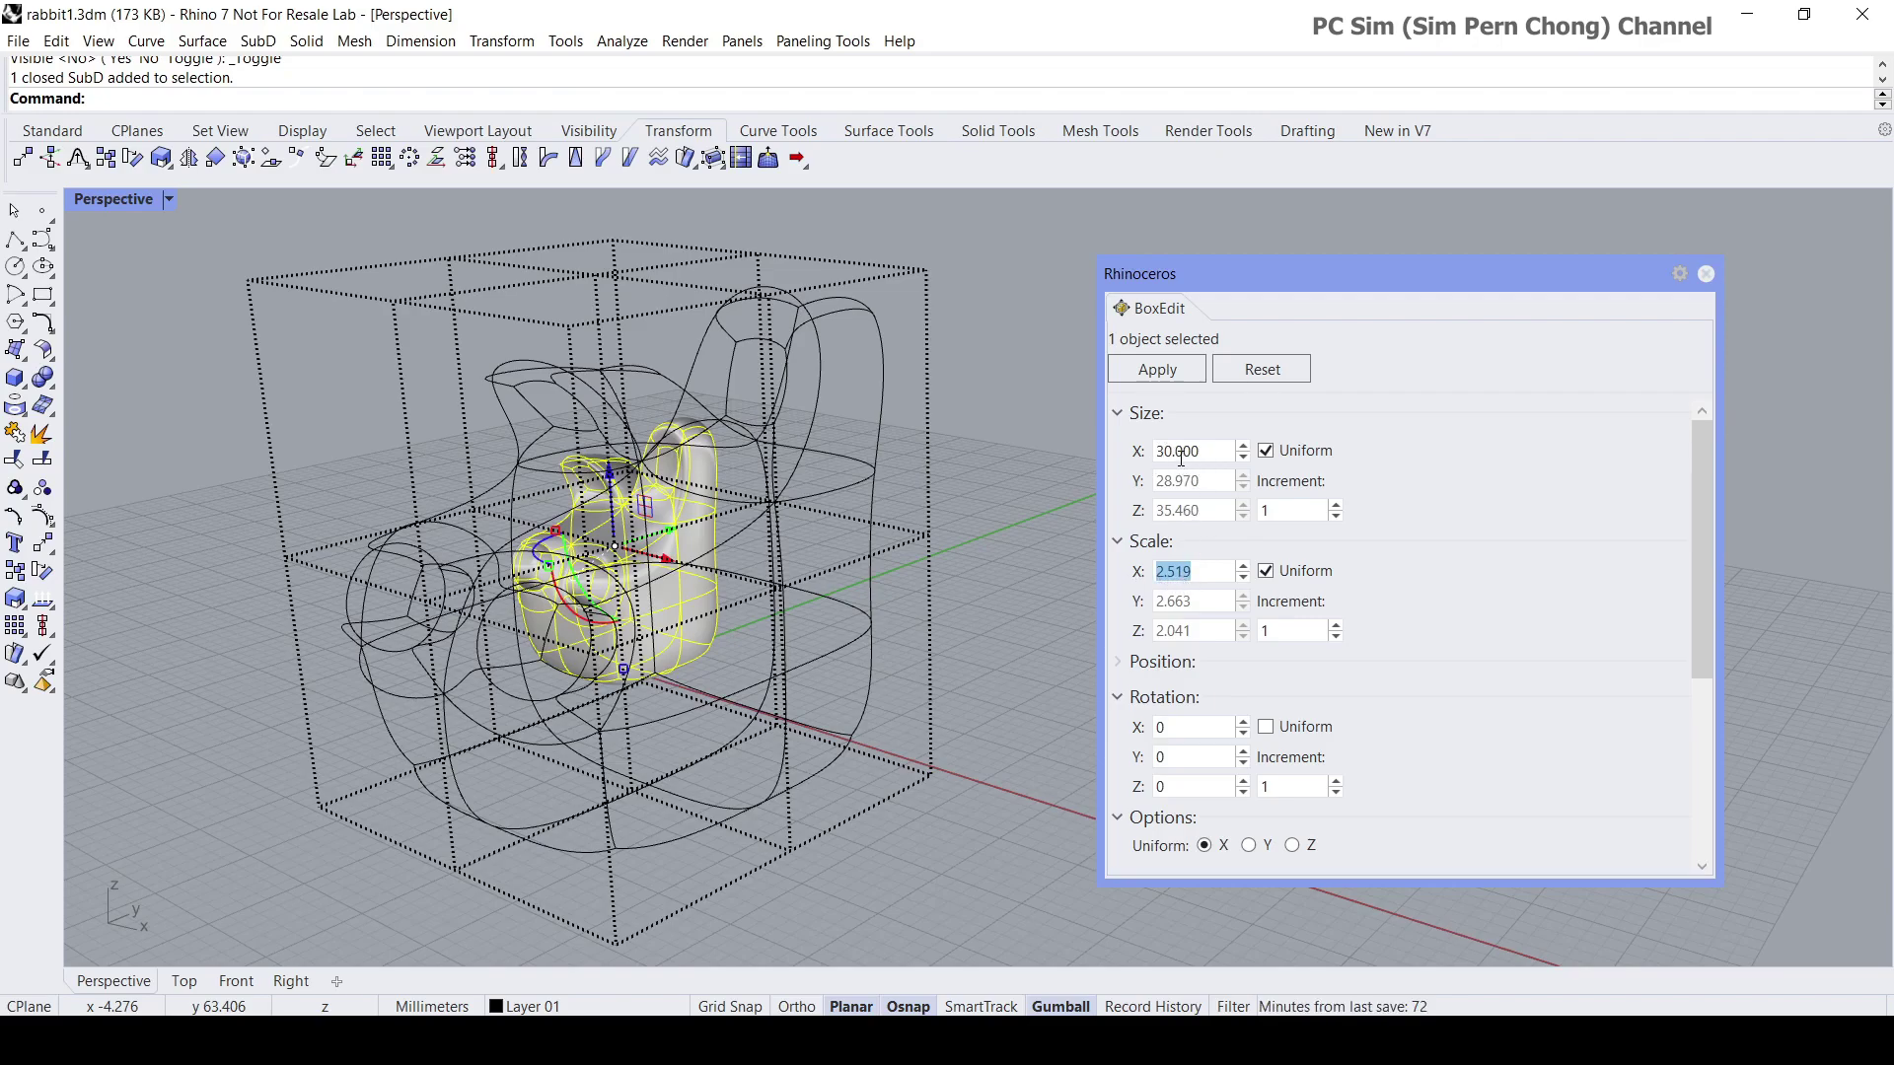
{"action": "left_click", "coordinate": [1267, 452]}
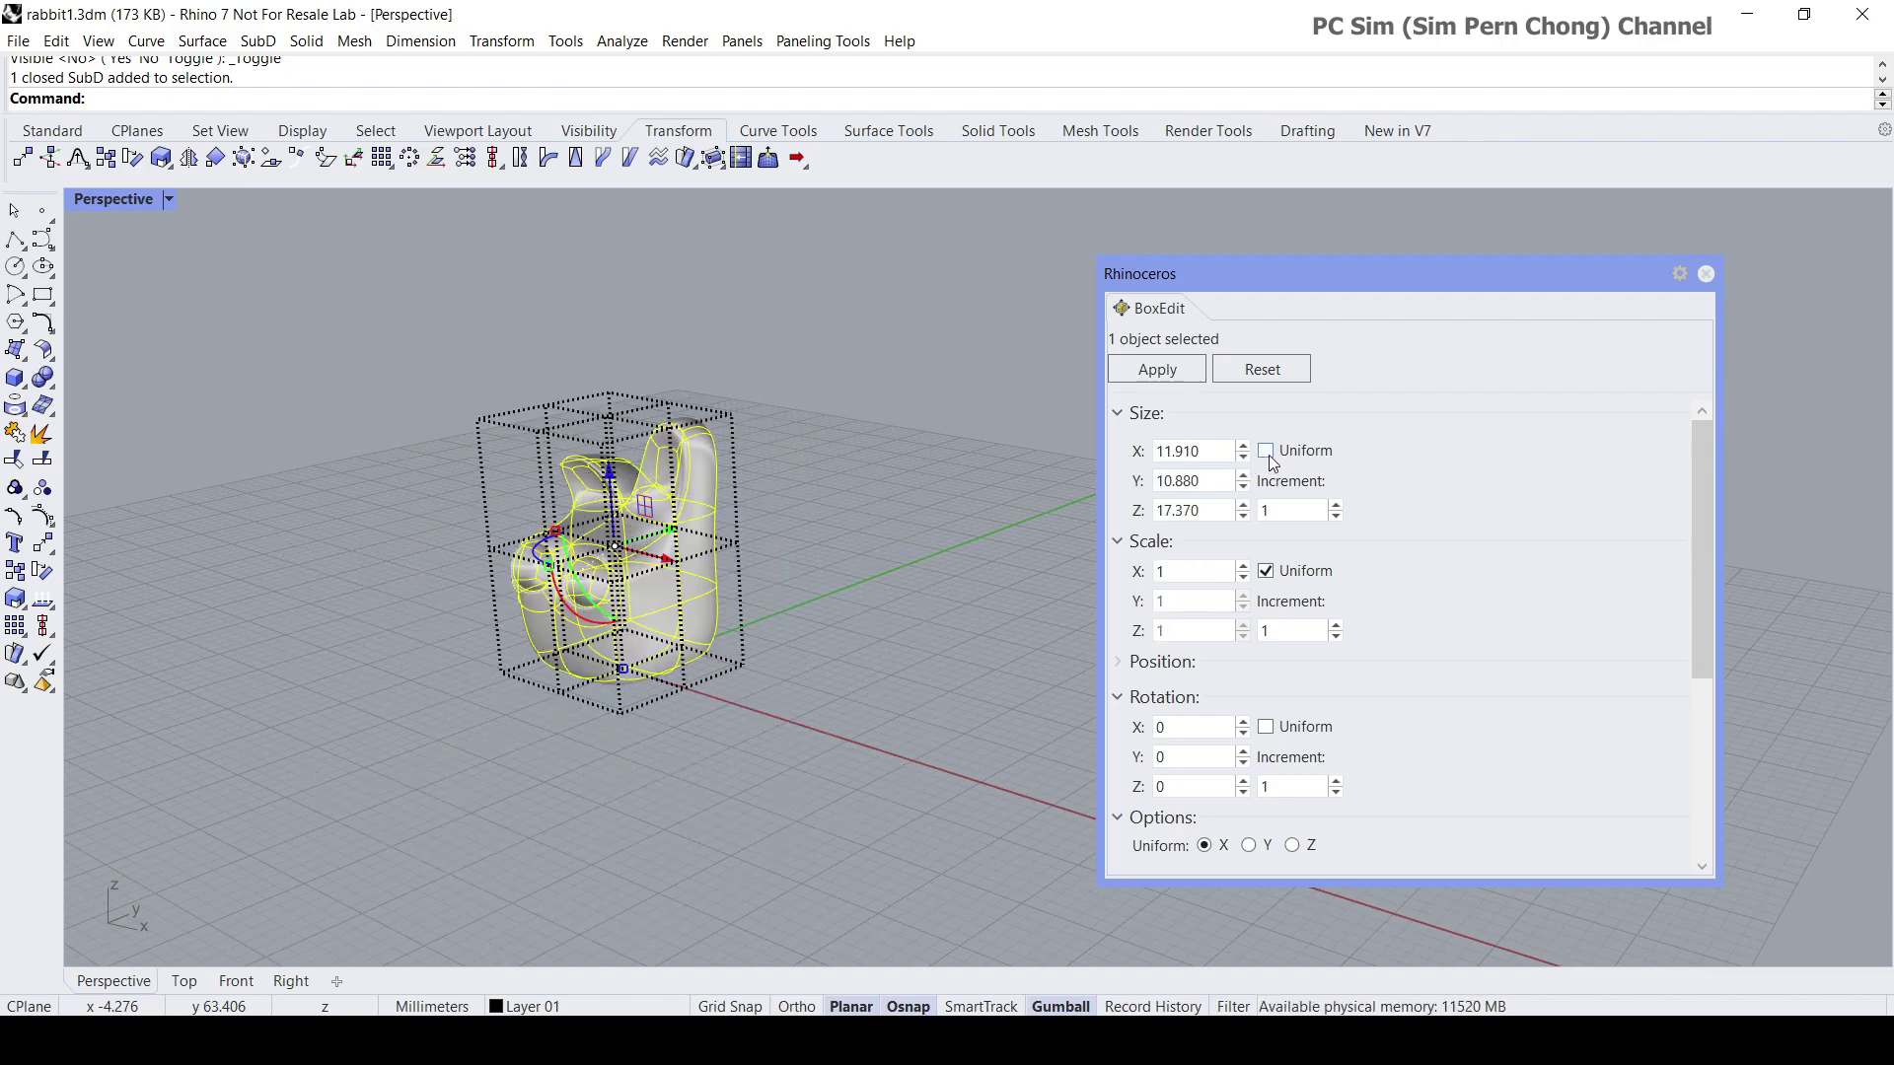
{"action": "left_click", "coordinate": [1266, 452]}
{"action": "double_click", "coordinate": [1220, 450]}
{"action": "type", "text": "30"}
{"action": "key", "text": "Return"}
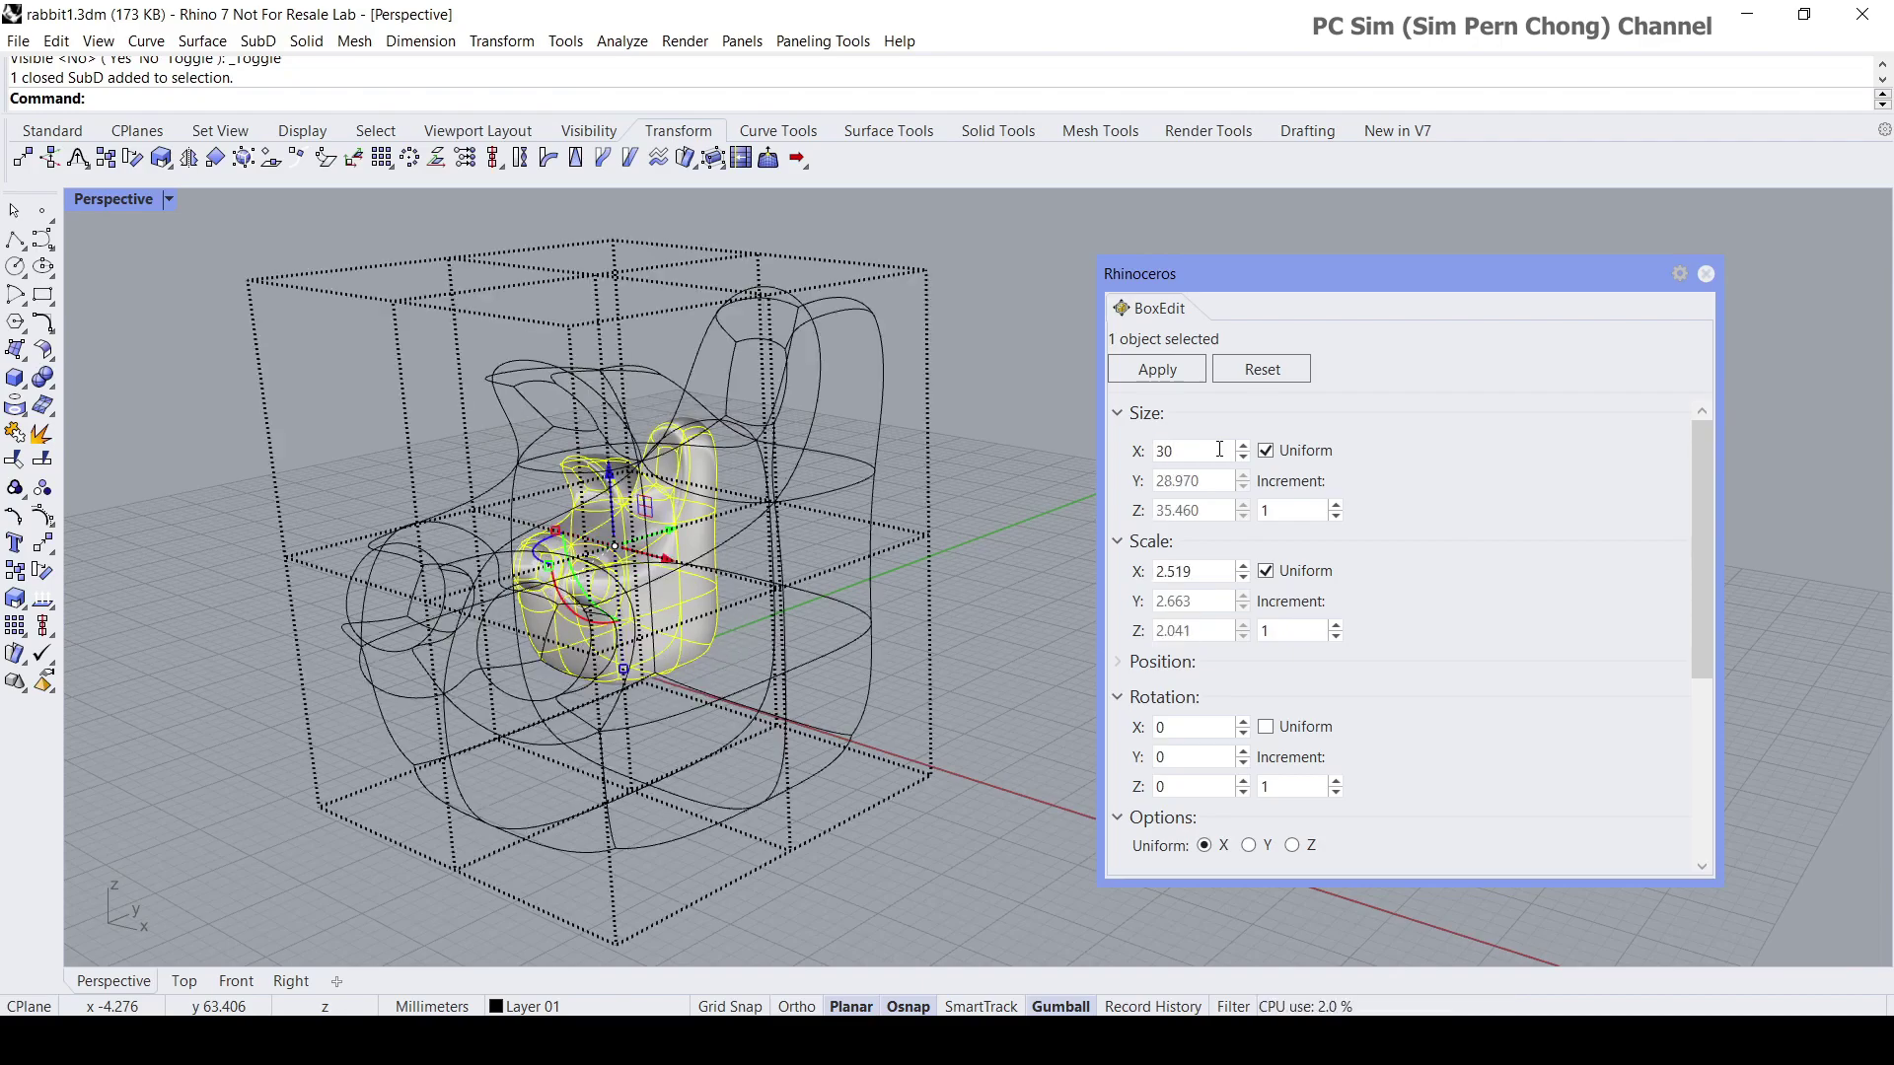
Copy the X scale factor that corresponds to the new X size.
{"action": "left_click", "coordinate": [1187, 572]}
{"action": "right_click", "coordinate": [1187, 577]}
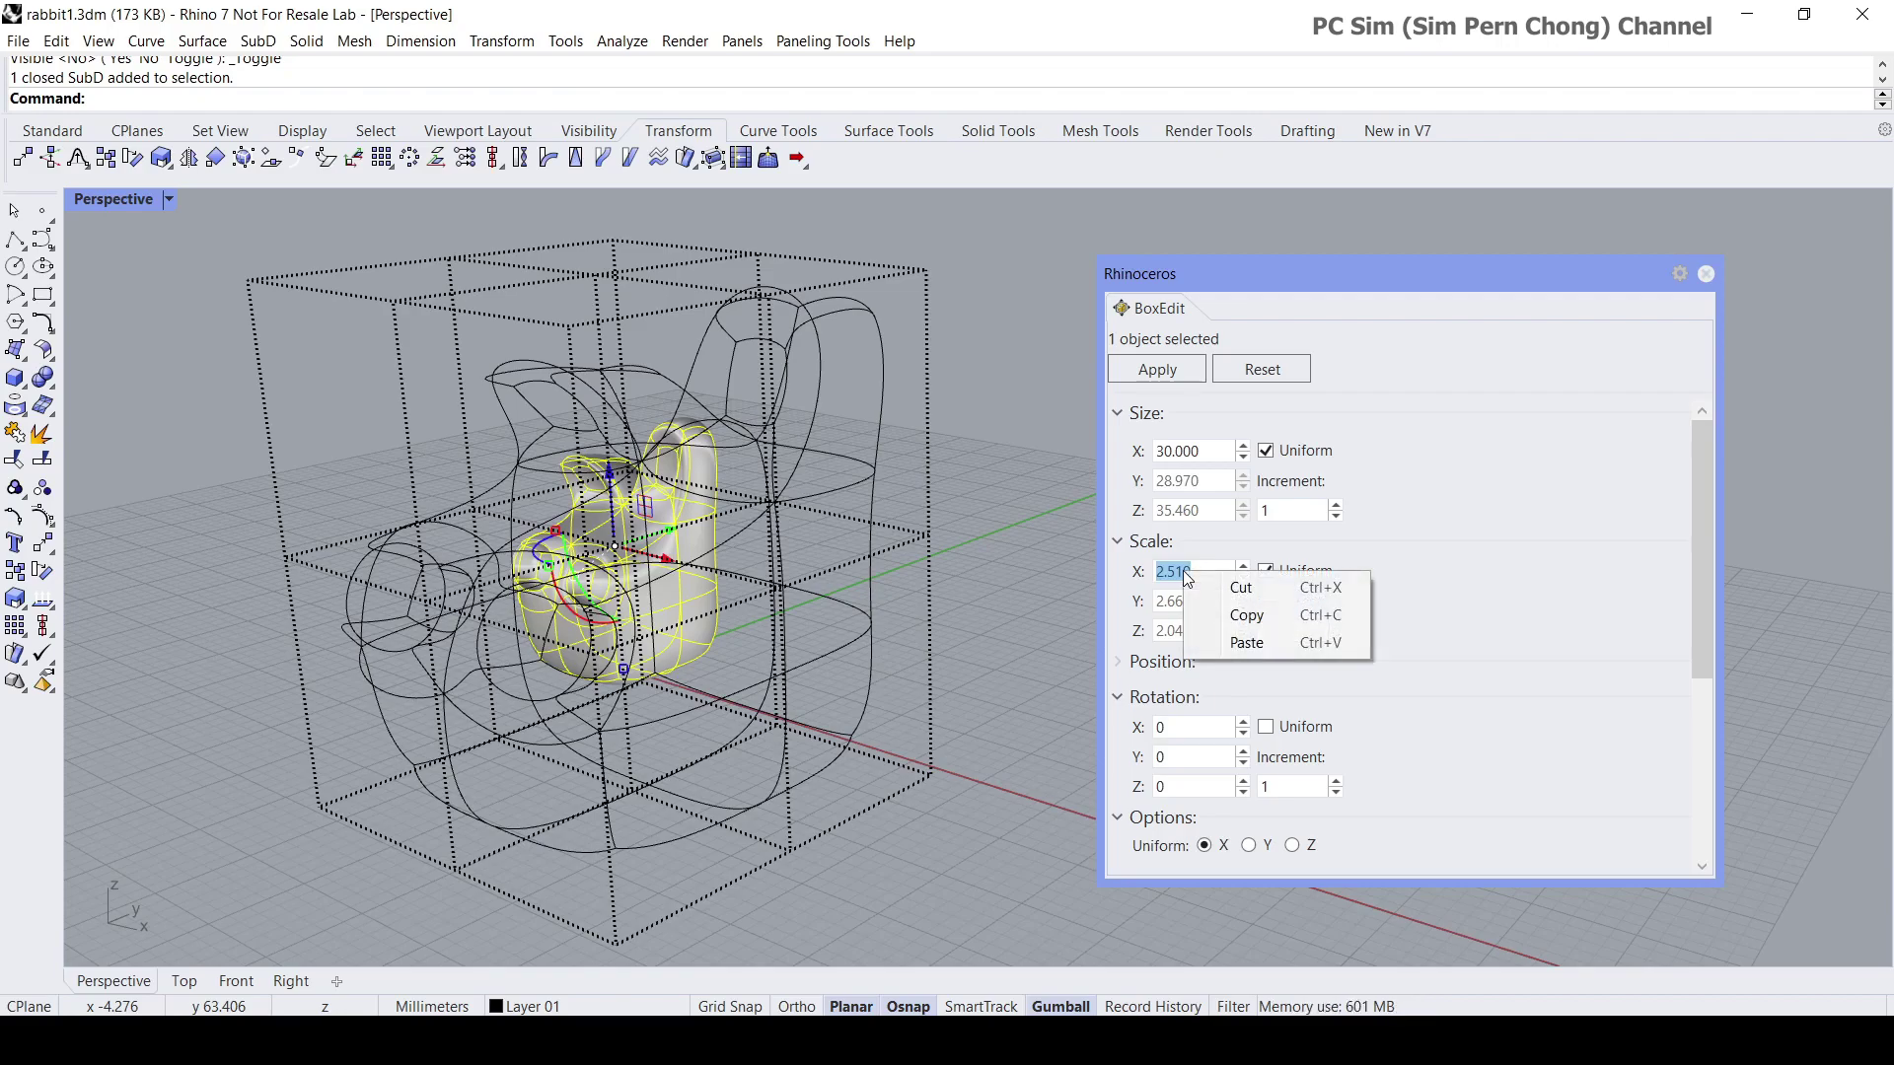
{"action": "left_click", "coordinate": [1257, 614]}
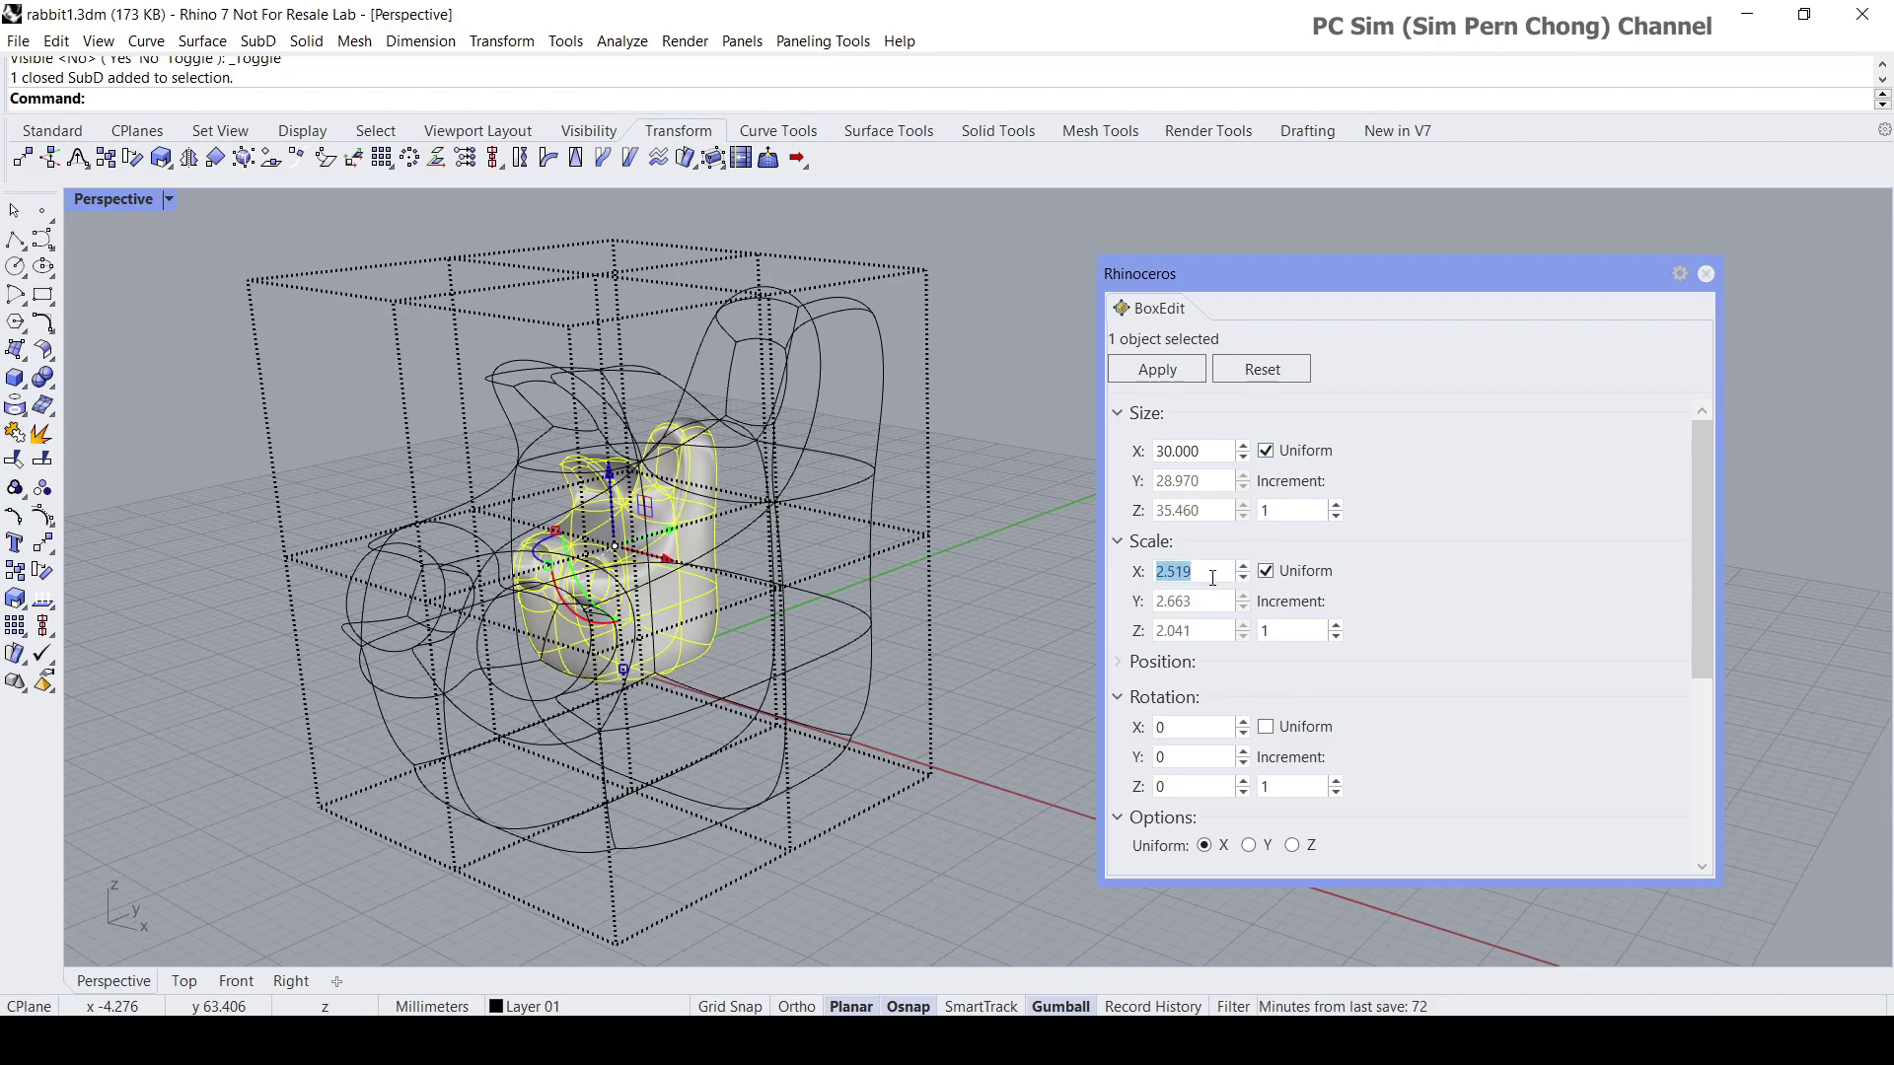
Reset the scale preview and paste the copied factor 2.519 as the X scale with uniform scaling on.
{"action": "left_click", "coordinate": [1267, 575]}
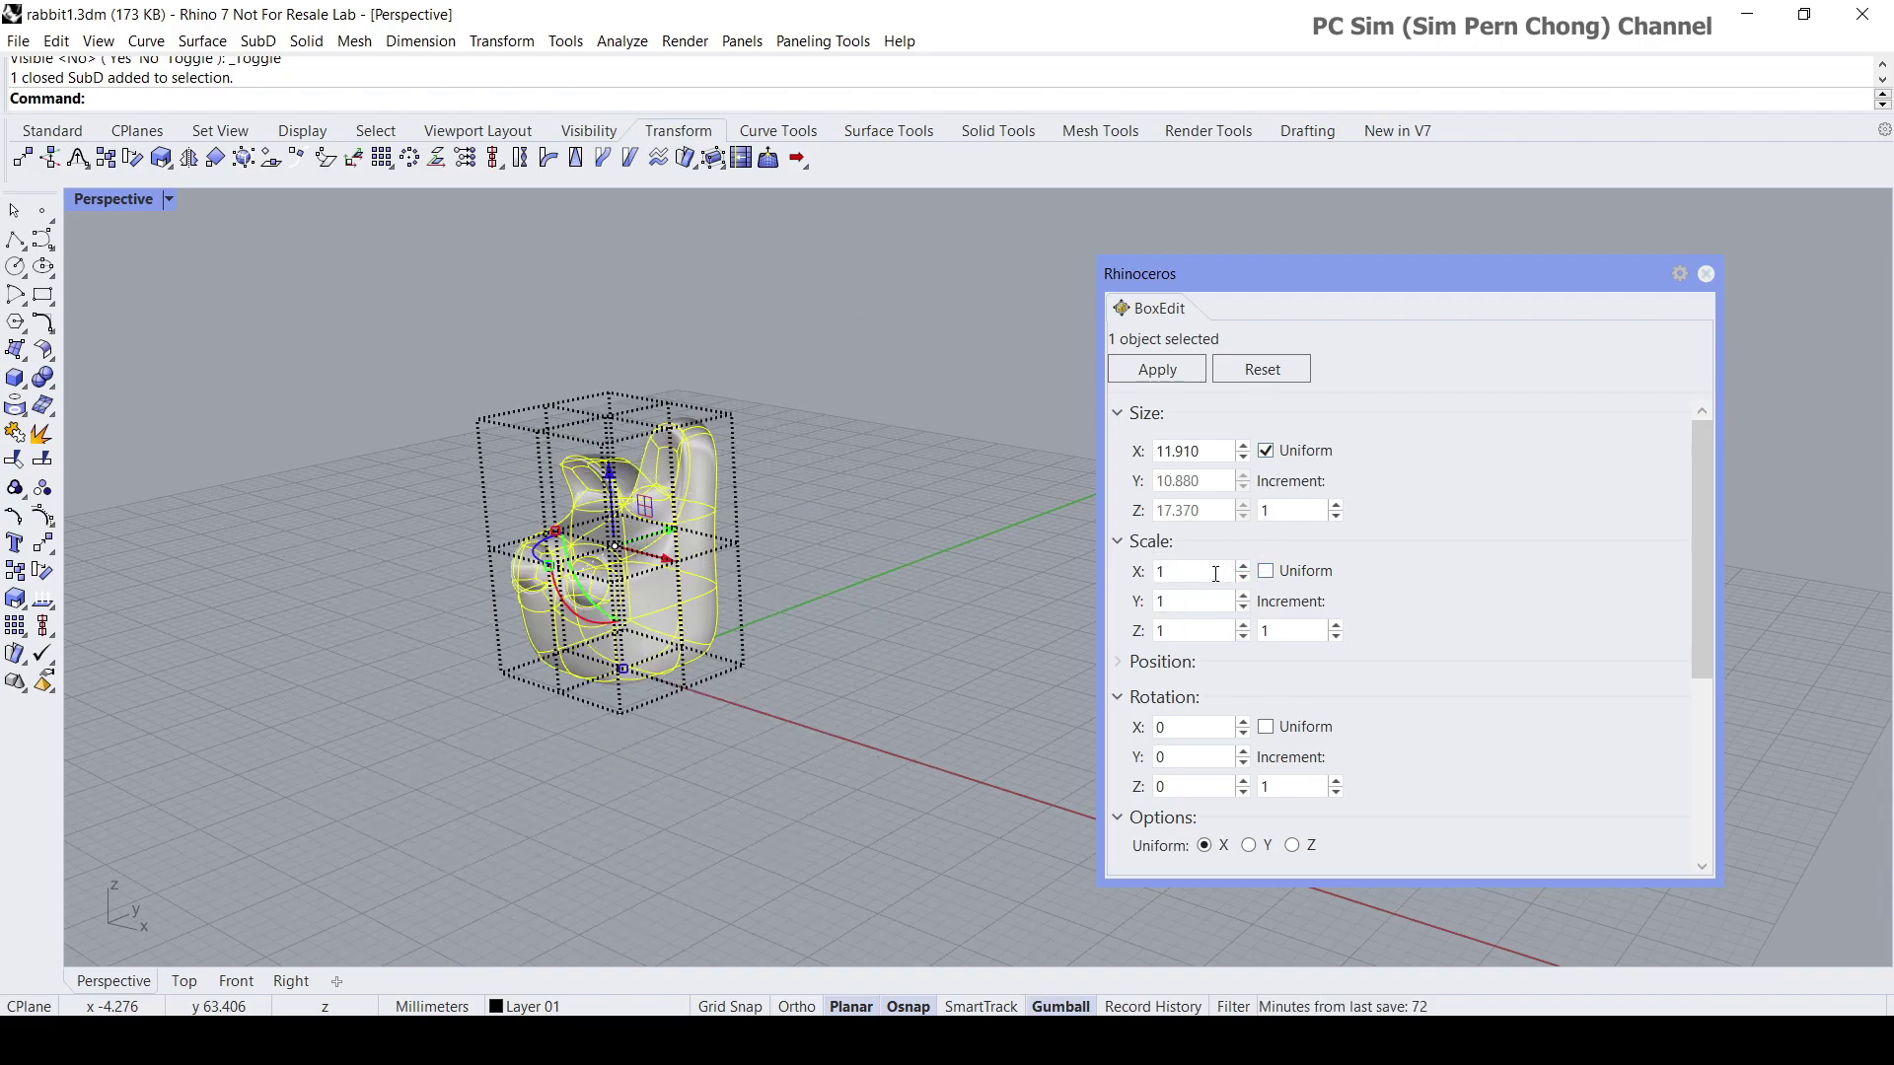
{"action": "double_click", "coordinate": [1216, 574]}
{"action": "right_click", "coordinate": [1197, 572]}
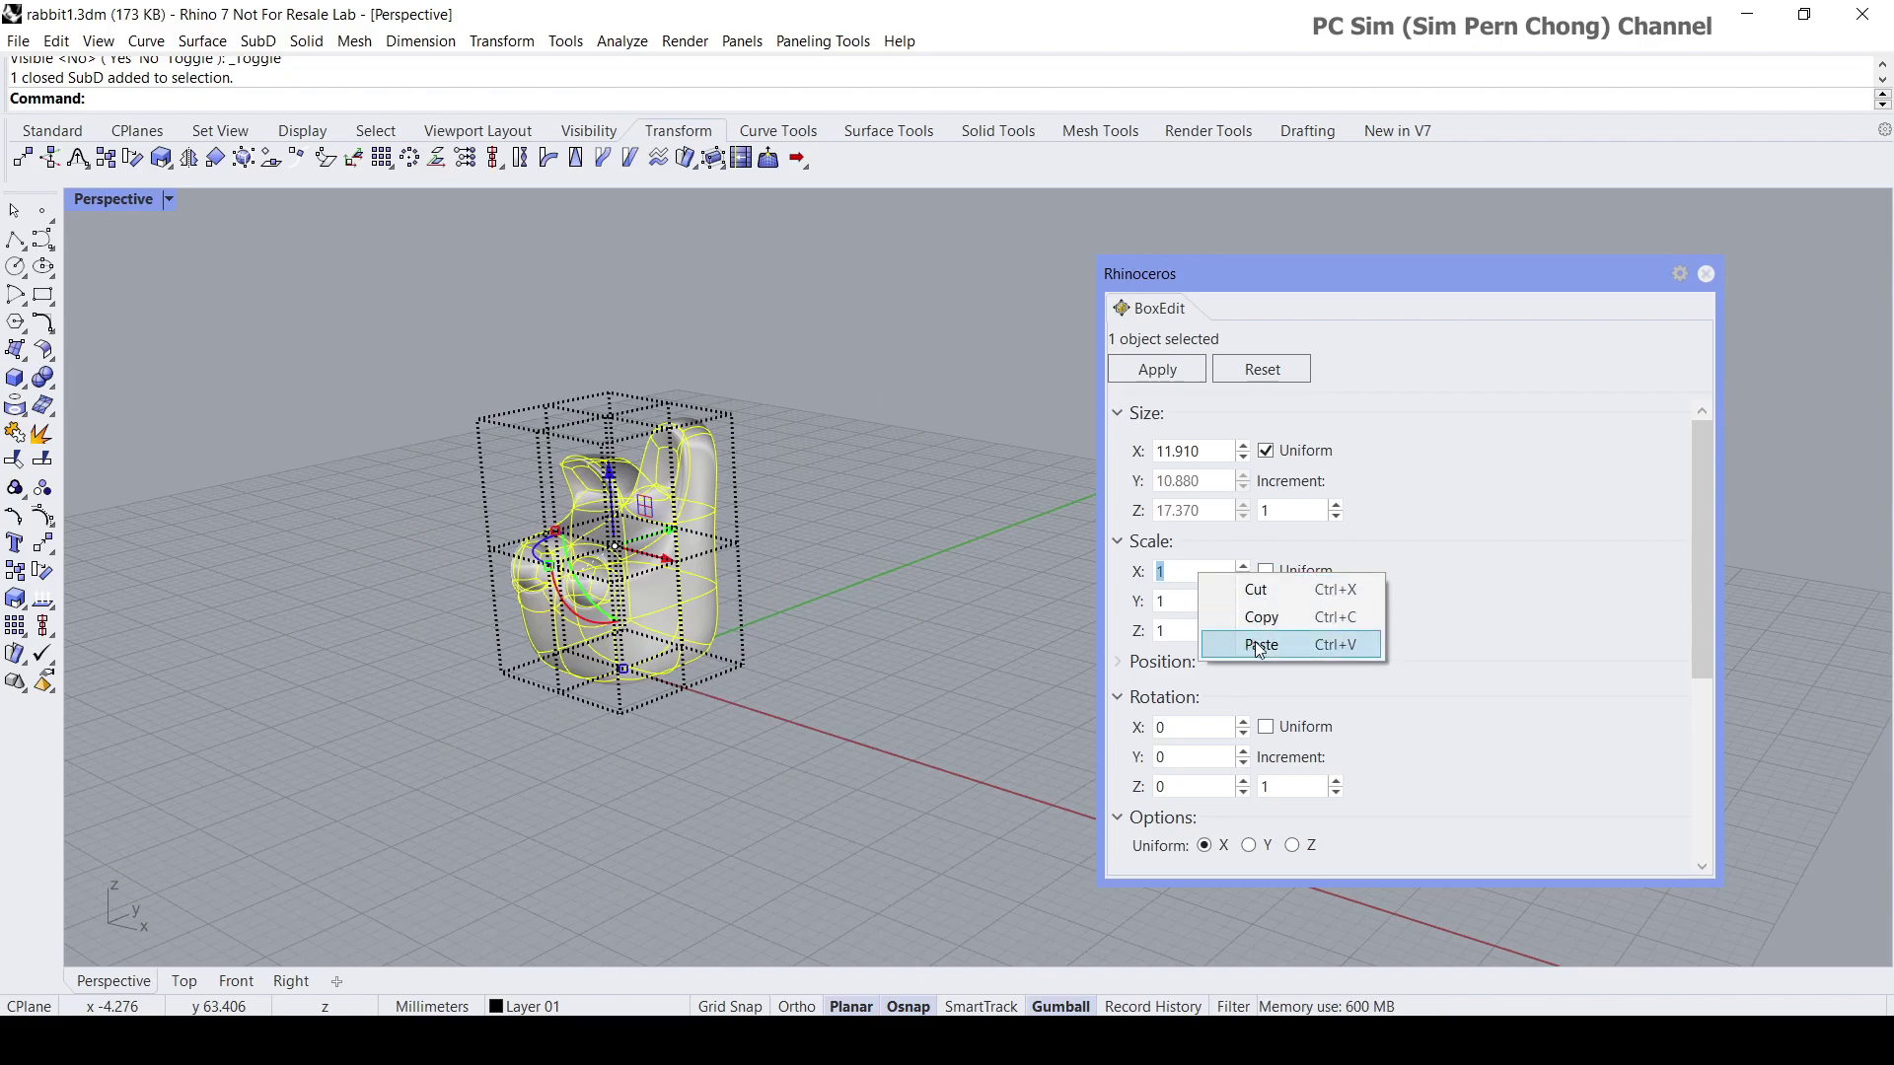
{"action": "left_click", "coordinate": [1271, 573]}
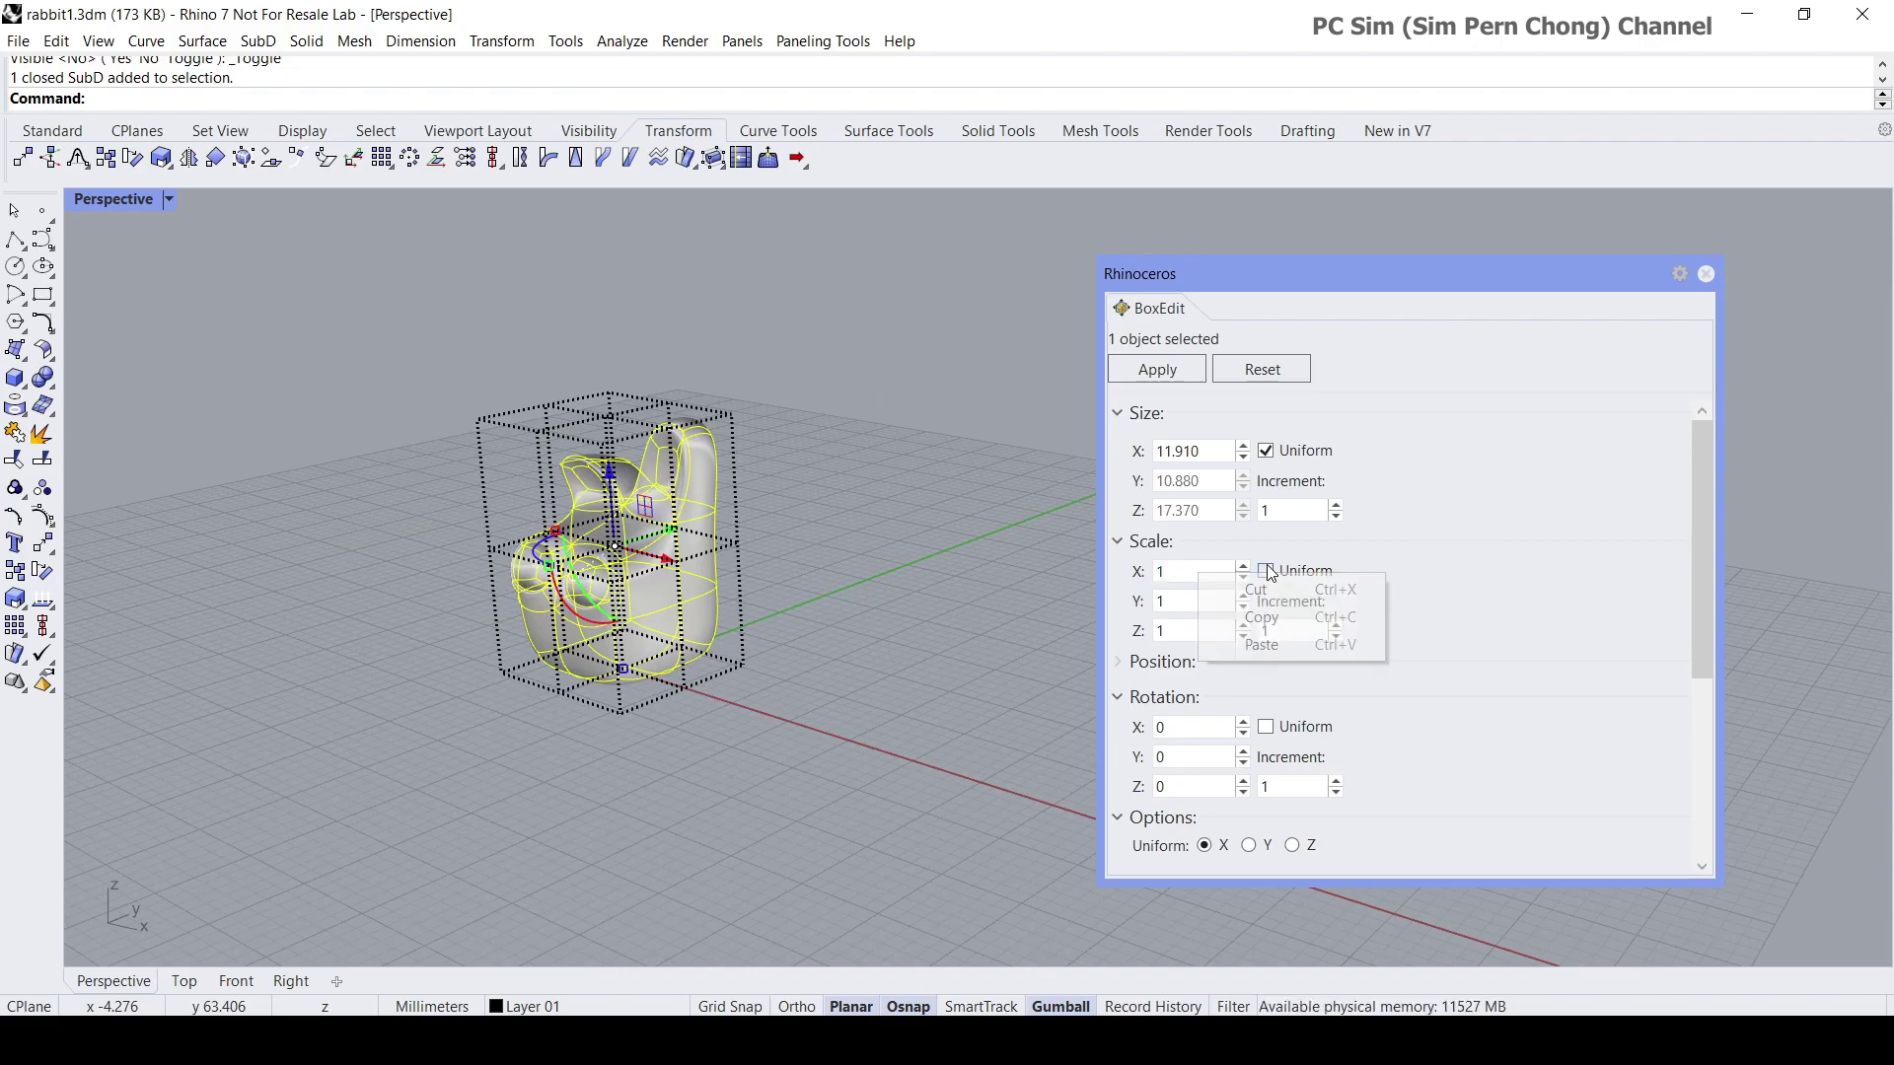
{"action": "right_click", "coordinate": [1181, 580]}
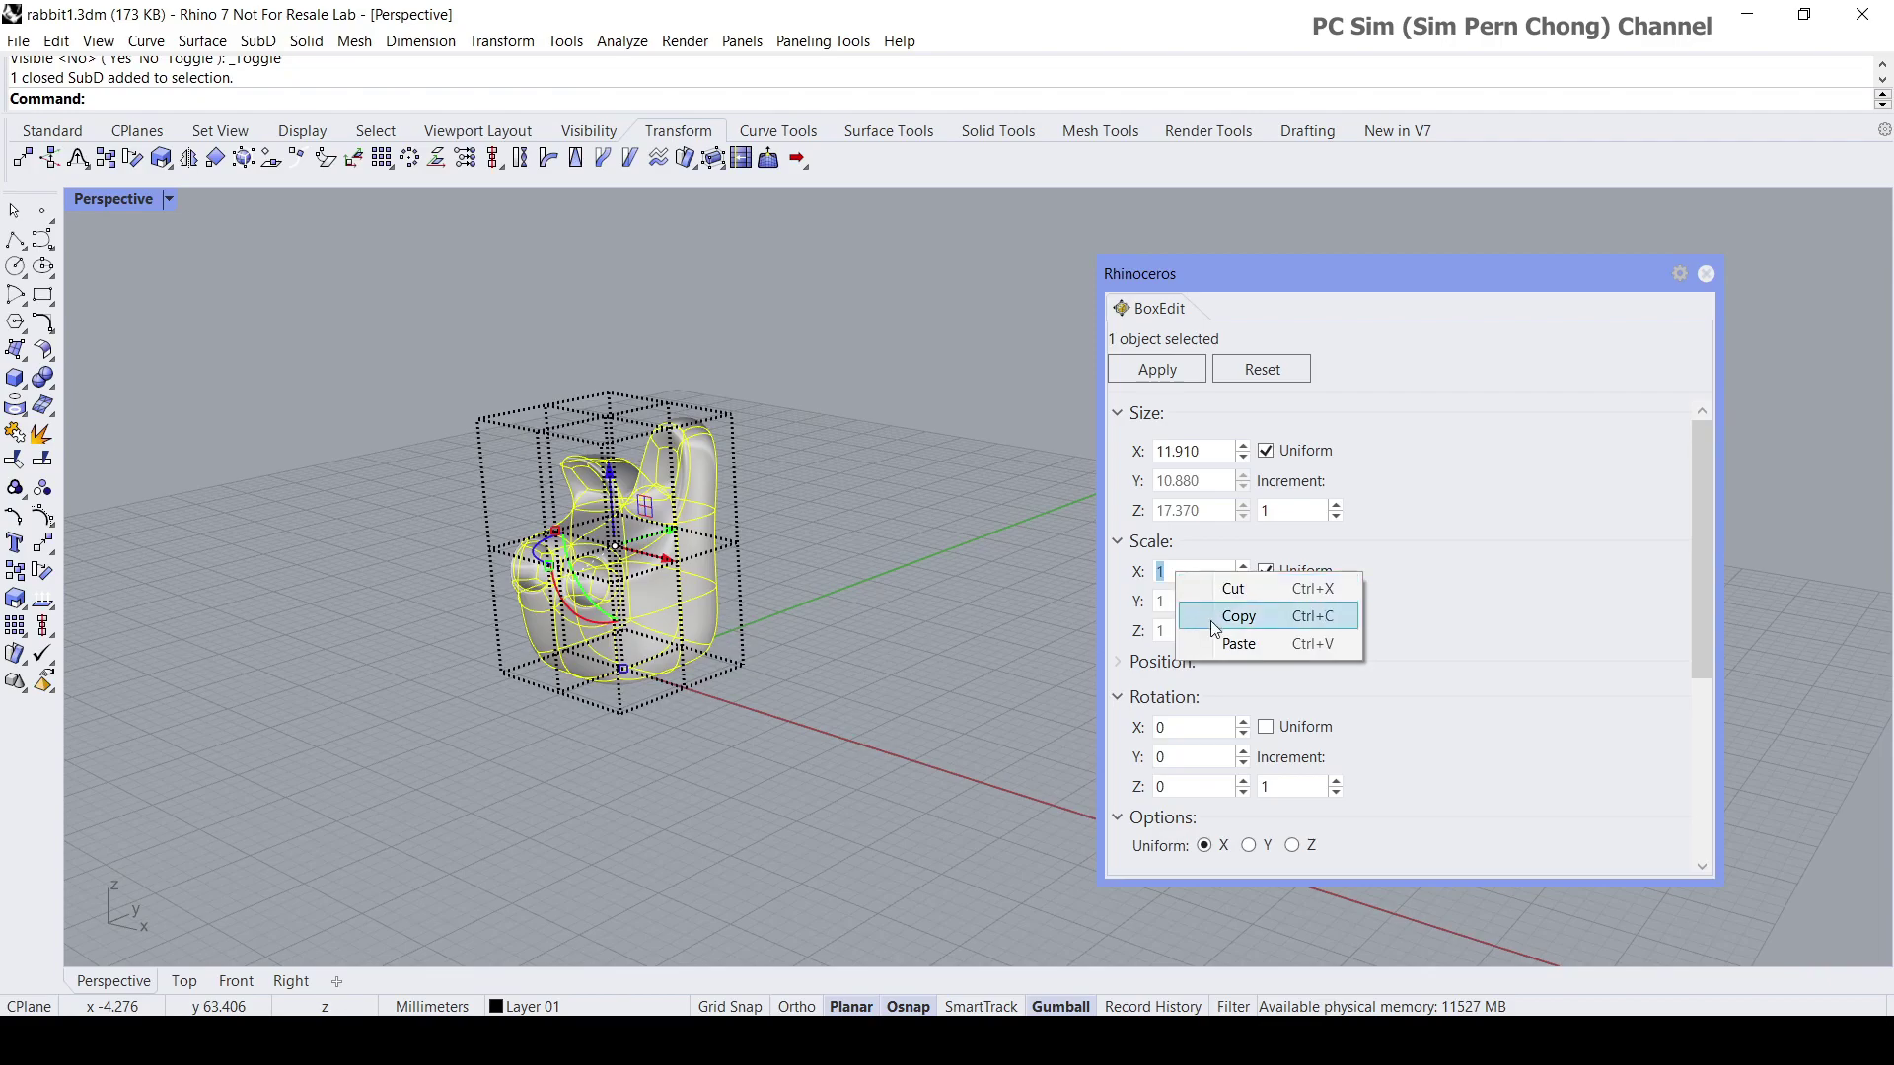
{"action": "left_click", "coordinate": [1224, 646]}
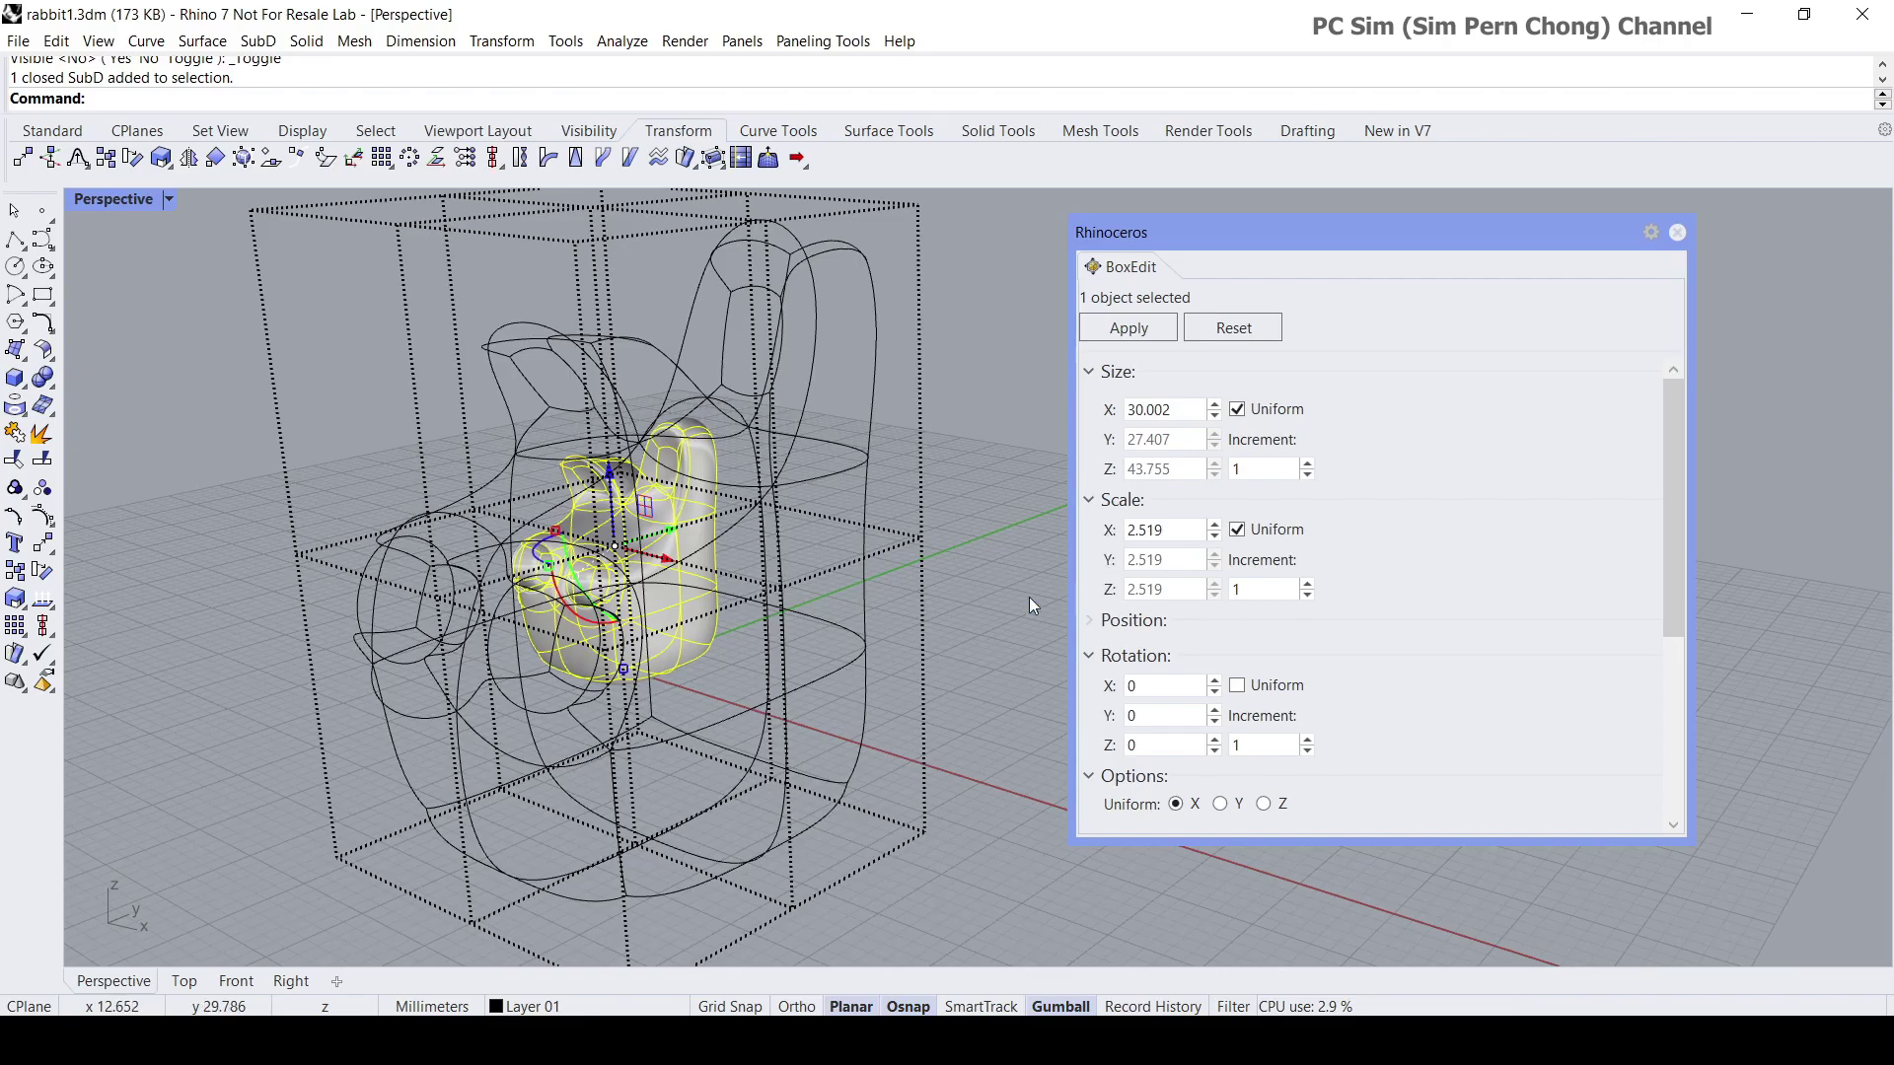
Apply the uniform 2.519 scale to the rabbit SubD and clear the selection.
{"action": "mouse_move", "coordinate": [1028, 596]}
{"action": "right_mouse_down"}
{"action": "mouse_move", "coordinate": [888, 639]}
{"action": "mouse_move", "coordinate": [701, 592]}
{"action": "mouse_move", "coordinate": [1015, 562]}
{"action": "right_mouse_up"}
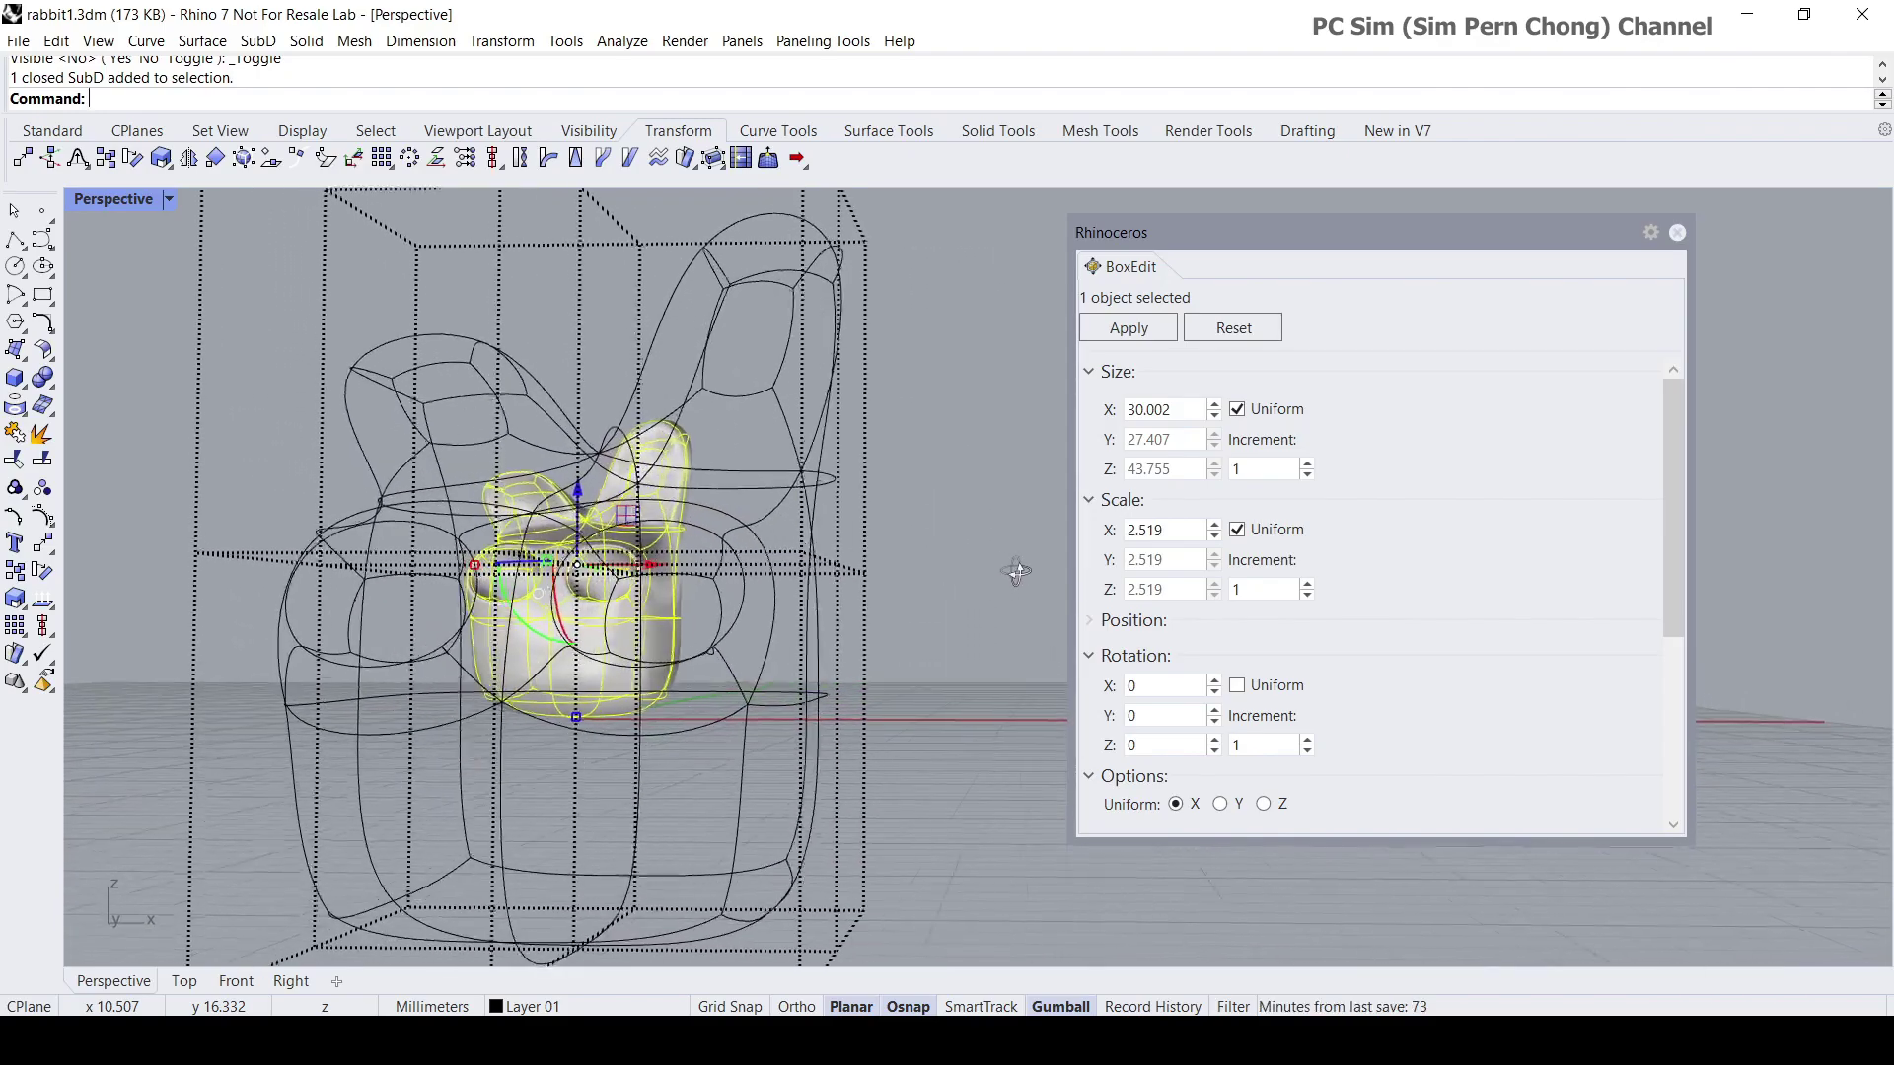
{"action": "scroll", "coordinate": [897, 564], "scroll_direction": "down", "scroll_amount": 5}
{"action": "right_click_drag", "start_coordinate": [897, 564], "coordinate": [911, 641]}
{"action": "scroll", "coordinate": [827, 600], "scroll_direction": "up", "scroll_amount": 5}
{"action": "scroll", "coordinate": [827, 592], "scroll_direction": "down", "scroll_amount": 3}
{"action": "scroll", "coordinate": [931, 657], "scroll_direction": "up", "scroll_amount": 2}
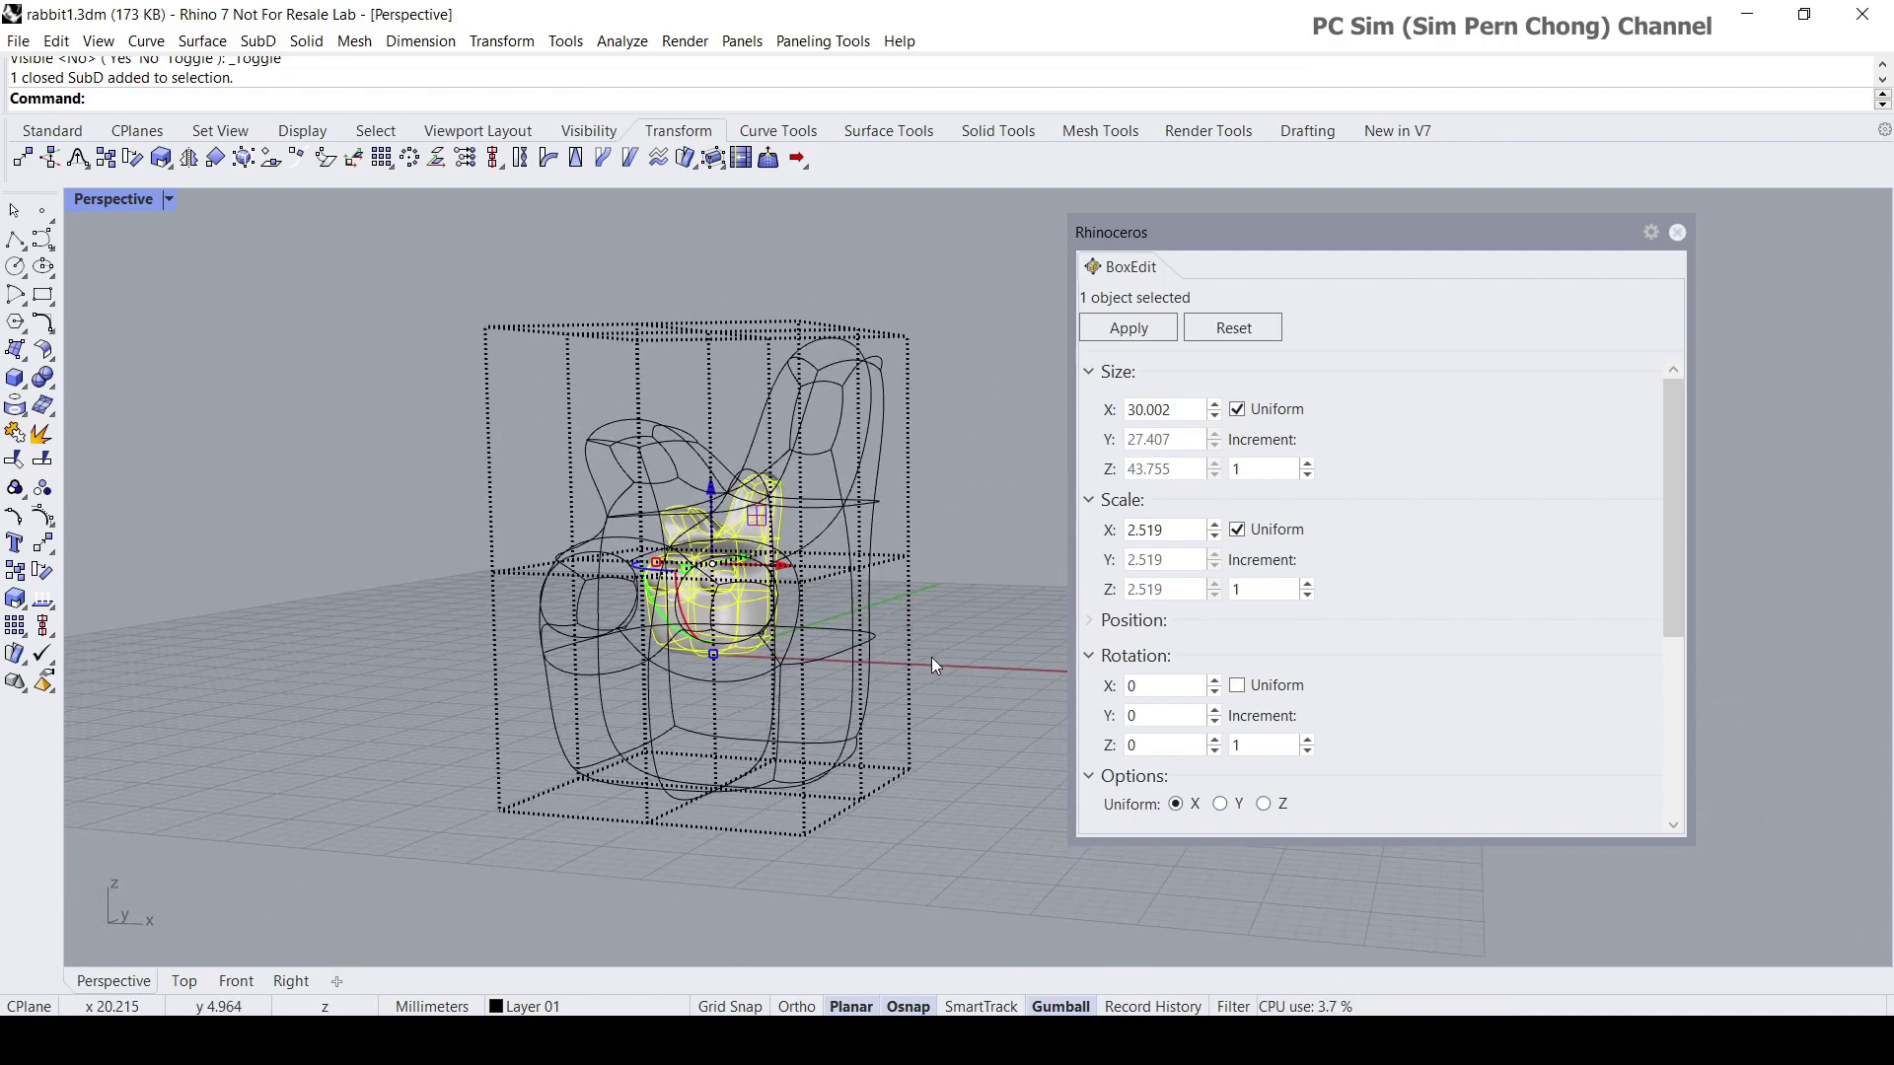
{"action": "scroll", "coordinate": [932, 657], "scroll_direction": "up", "scroll_amount": 1}
{"action": "scroll", "coordinate": [934, 657], "scroll_direction": "down", "scroll_amount": 3}
{"action": "left_click", "coordinate": [1135, 332]}
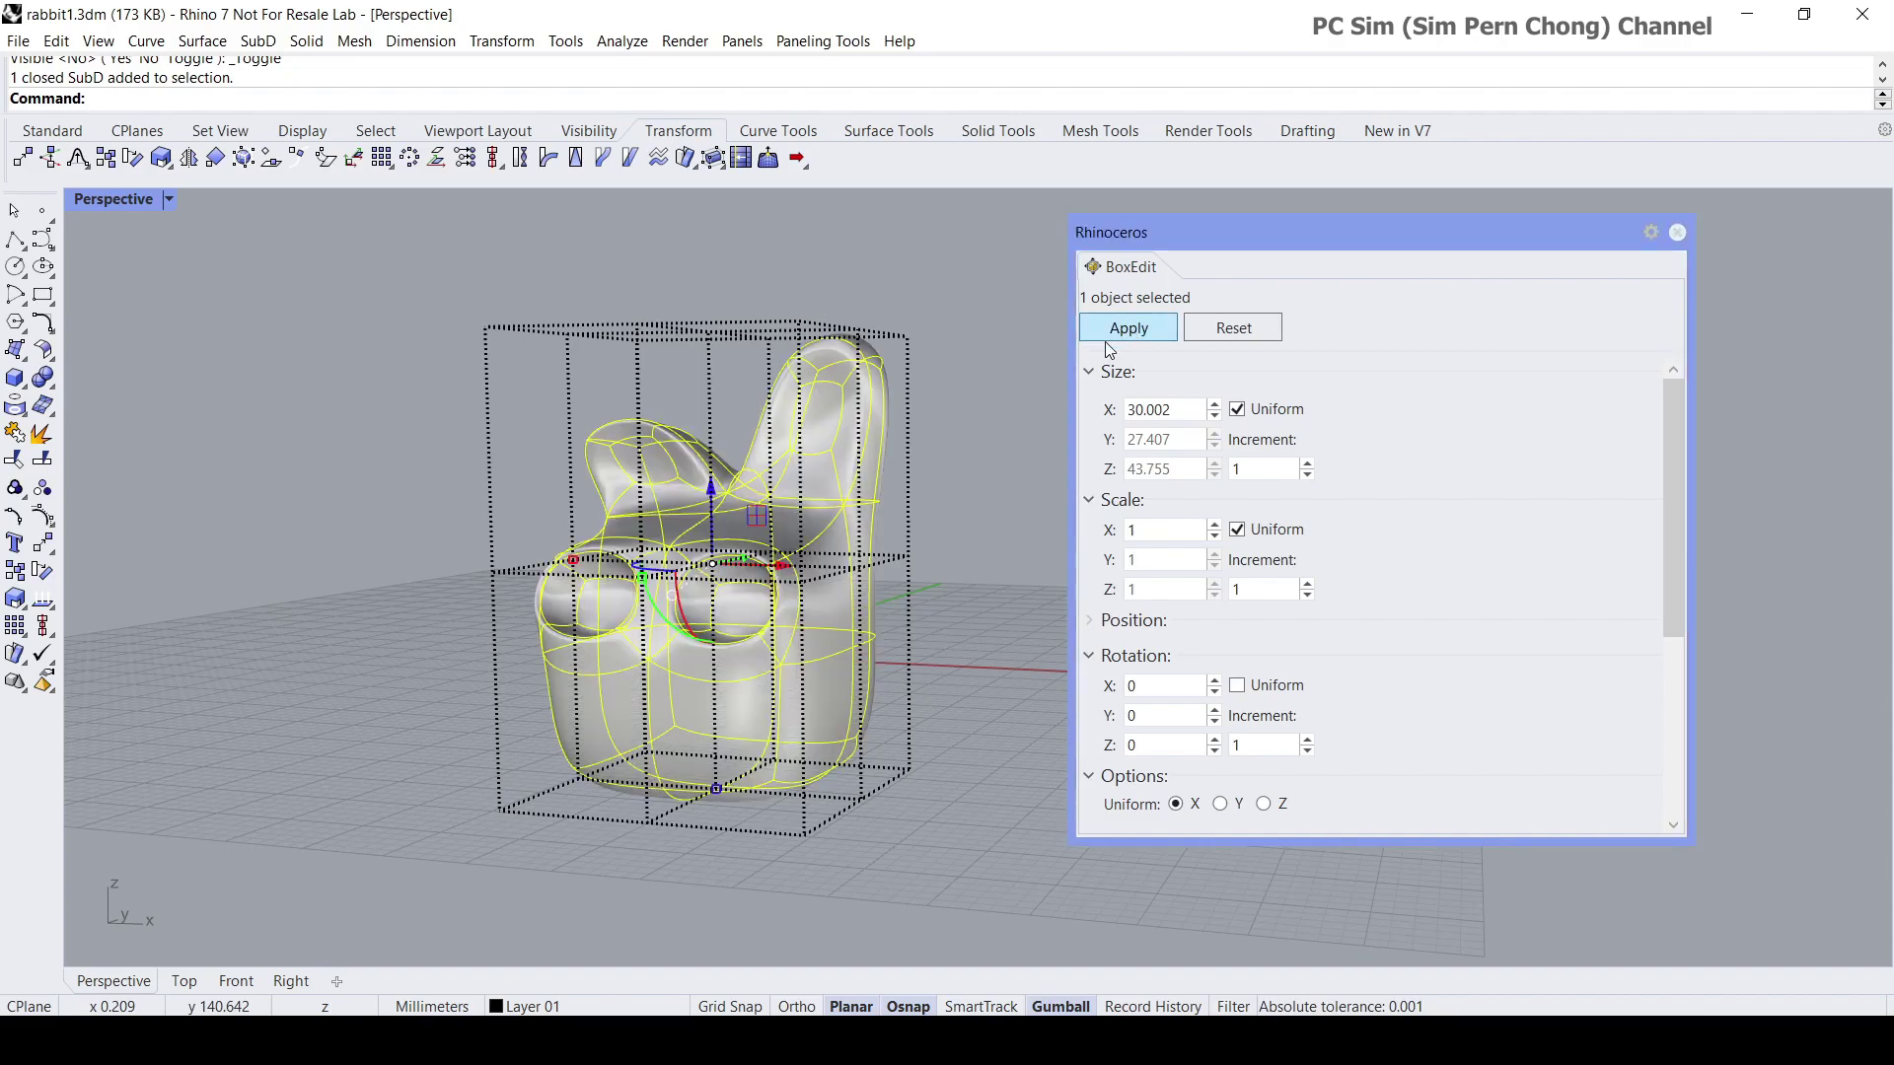
{"action": "left_click", "coordinate": [957, 741]}
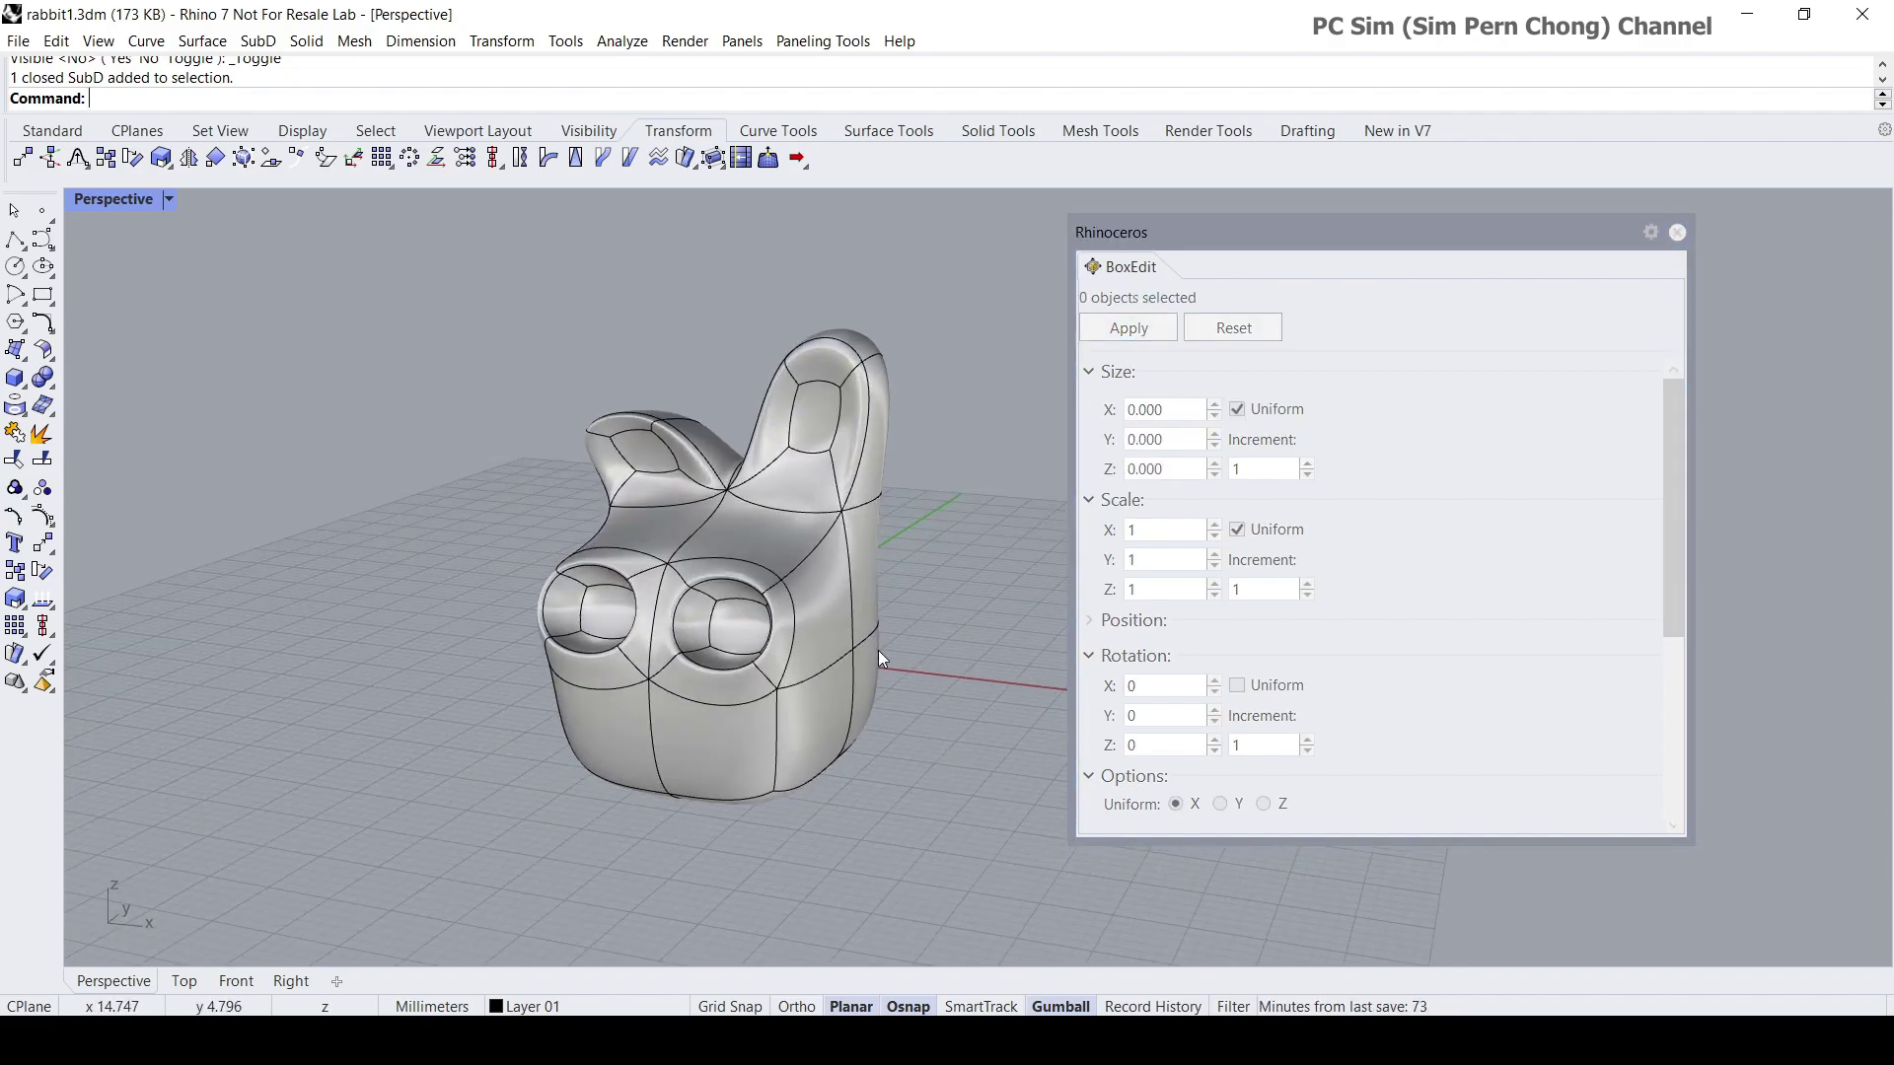
Reselect the scaled rabbit and check its overall size and bounding box from another angle.
{"action": "scroll", "coordinate": [878, 648], "scroll_direction": "up", "scroll_amount": 4}
{"action": "left_click", "coordinate": [866, 679]}
{"action": "right_click_drag", "start_coordinate": [870, 679], "coordinate": [650, 654]}
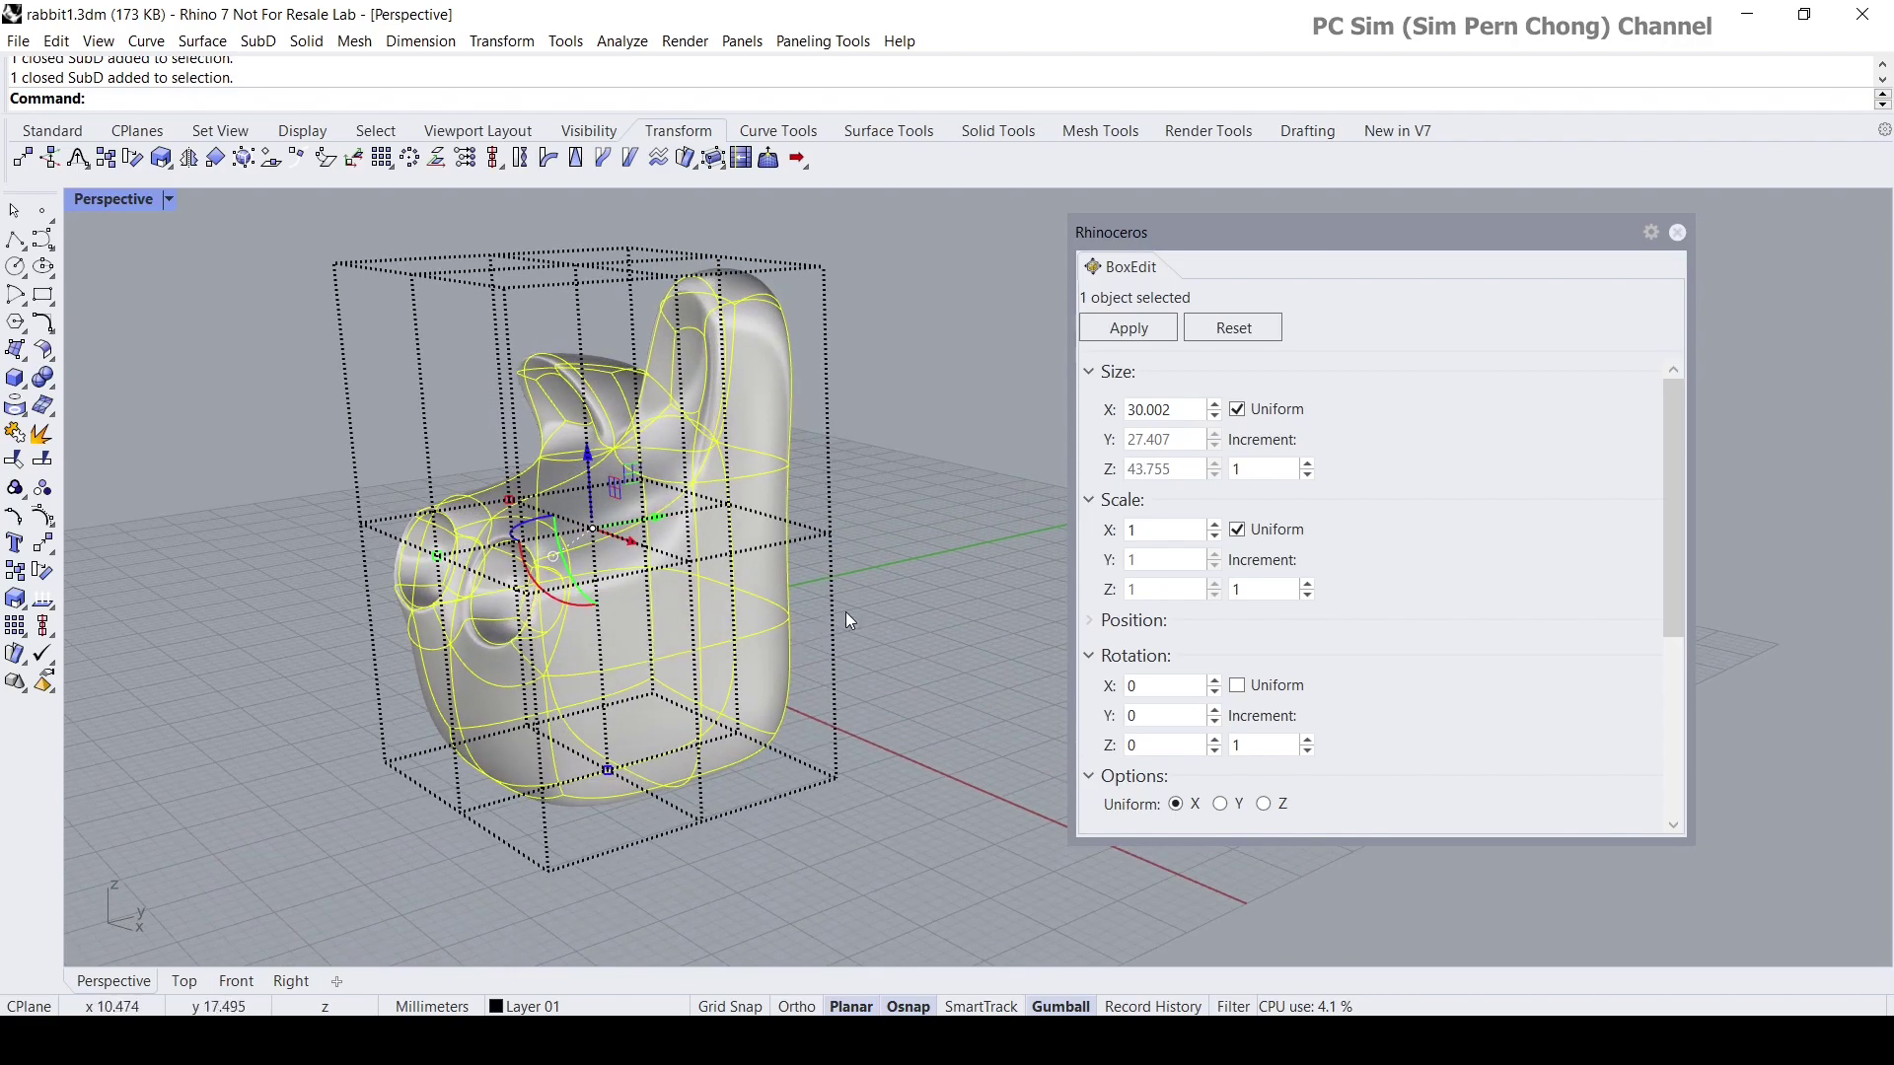
{"action": "right_click_drag", "start_coordinate": [925, 592], "coordinate": [867, 638], "text": "shift"}
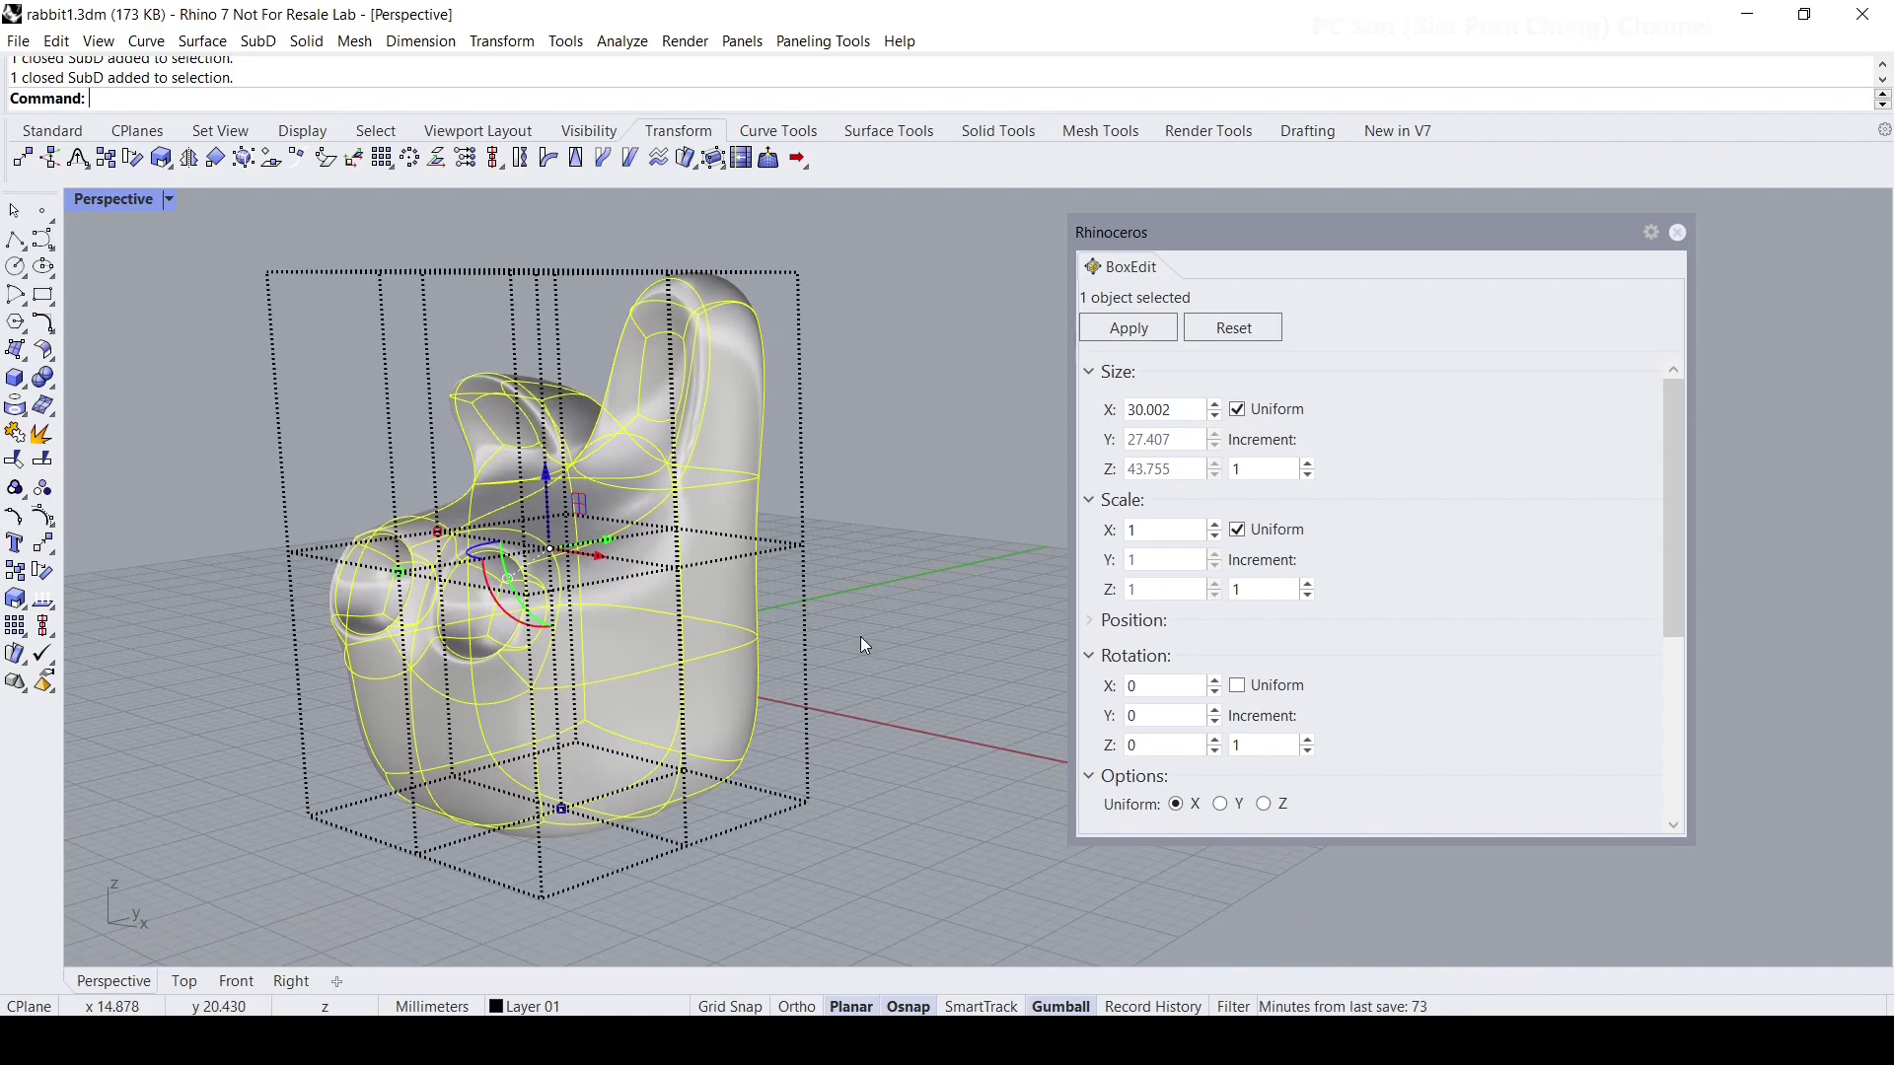